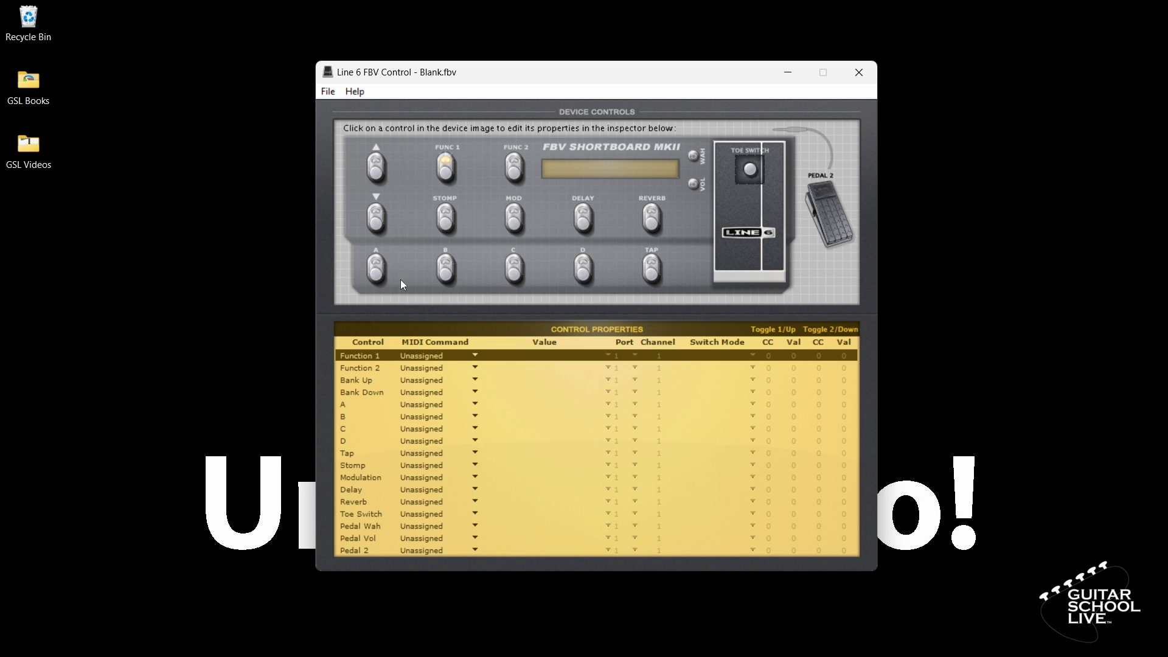
- Set the MIDI command of footswitches A, B, C, D and Tap to MIDI CC
{"action": "left_click", "coordinate": [376, 274]}
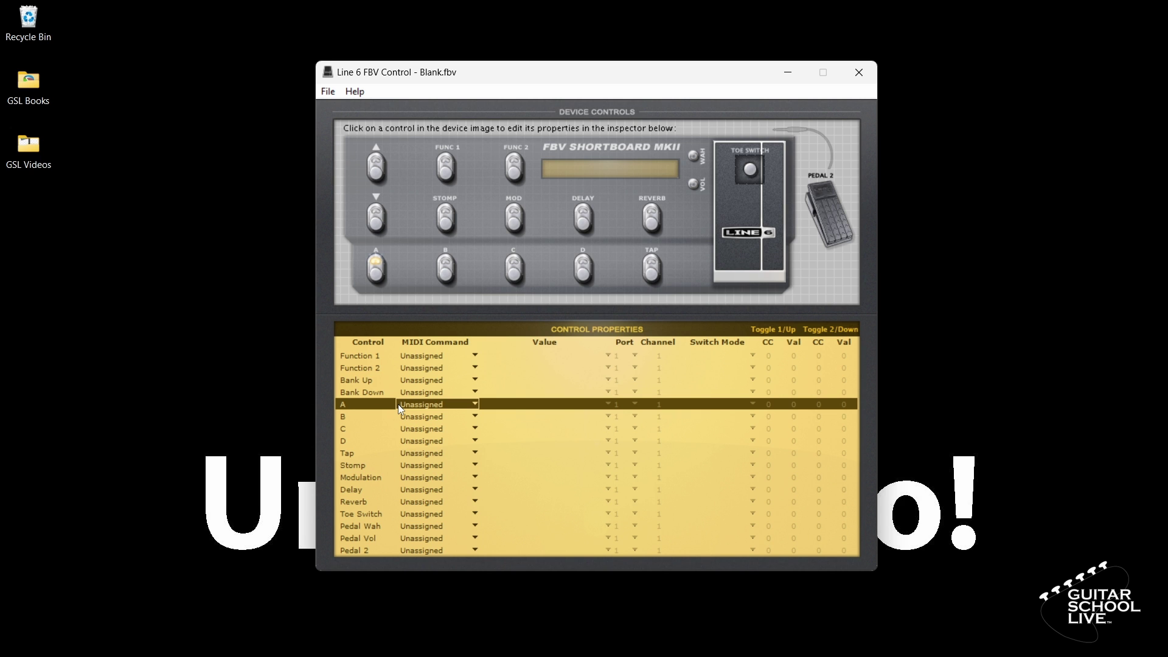
{"action": "left_click", "coordinate": [475, 405]}
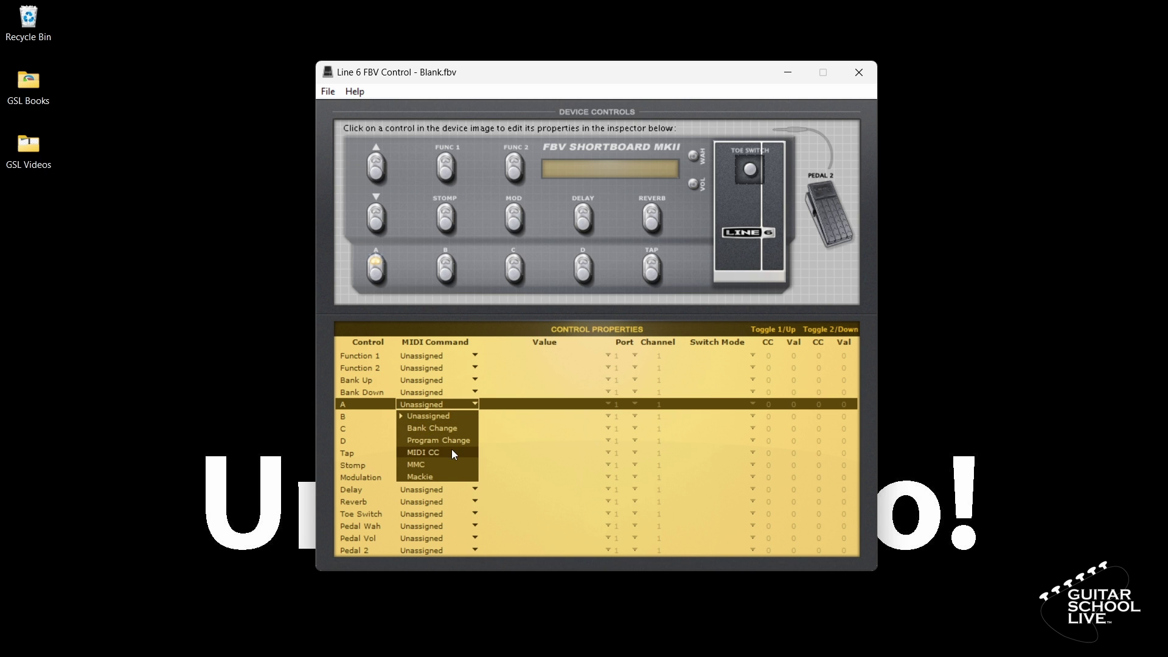
{"action": "left_click", "coordinate": [452, 451]}
{"action": "left_click", "coordinate": [468, 415]}
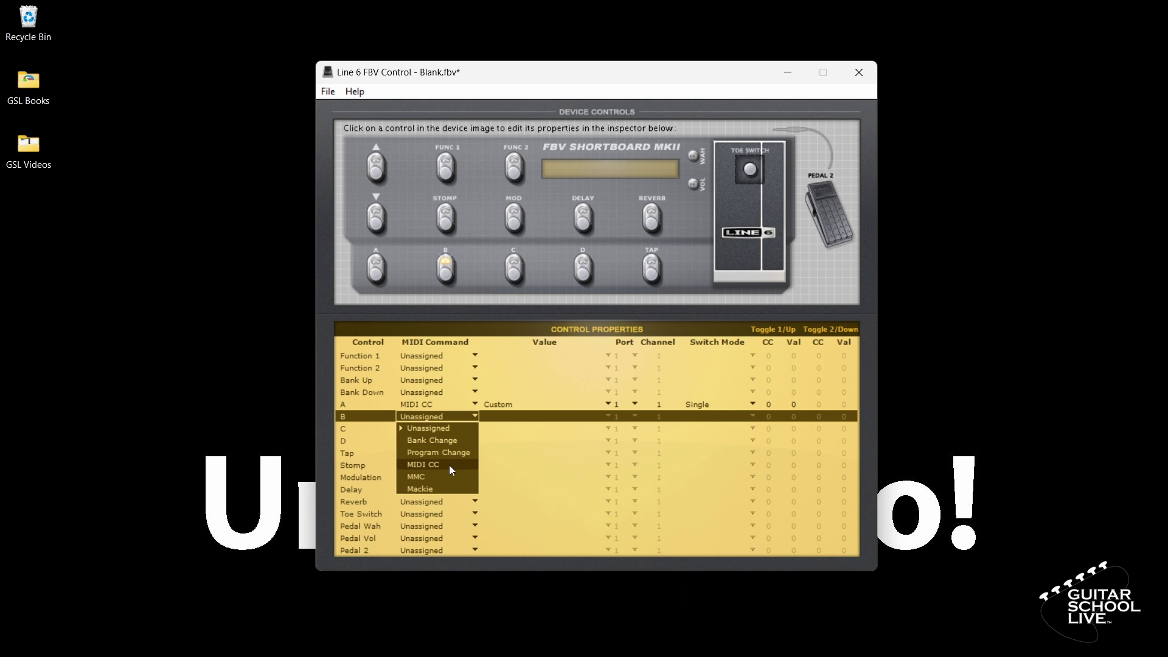
{"action": "left_click", "coordinate": [452, 464]}
{"action": "left_click", "coordinate": [465, 428]}
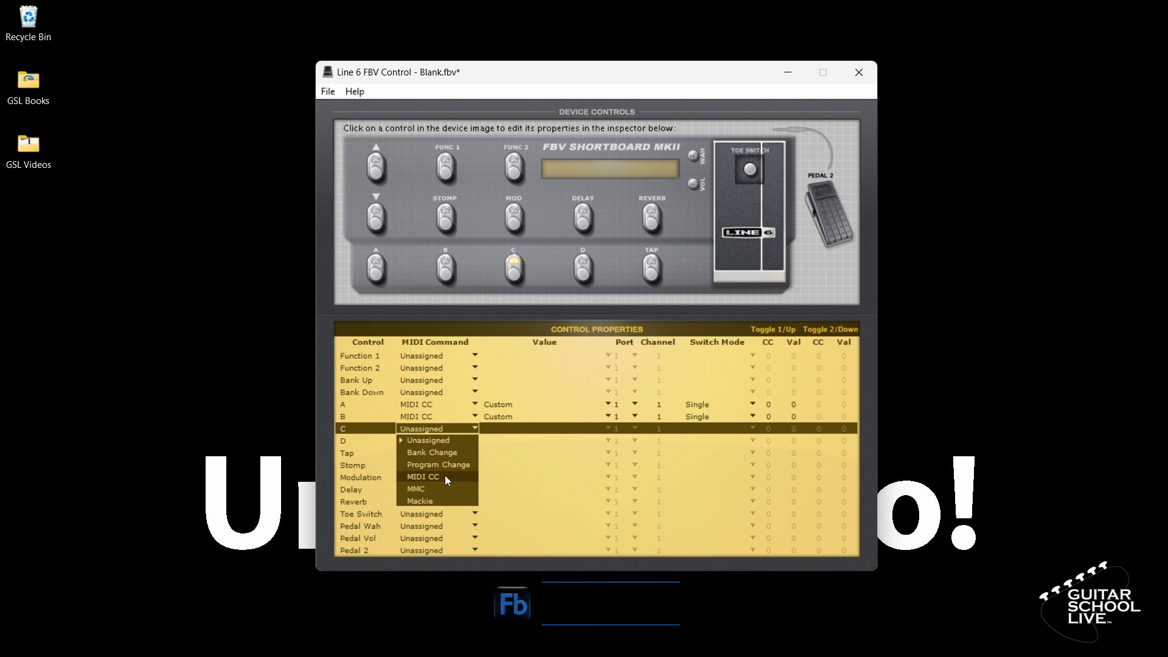
{"action": "left_click", "coordinate": [444, 476]}
{"action": "left_click", "coordinate": [458, 438]}
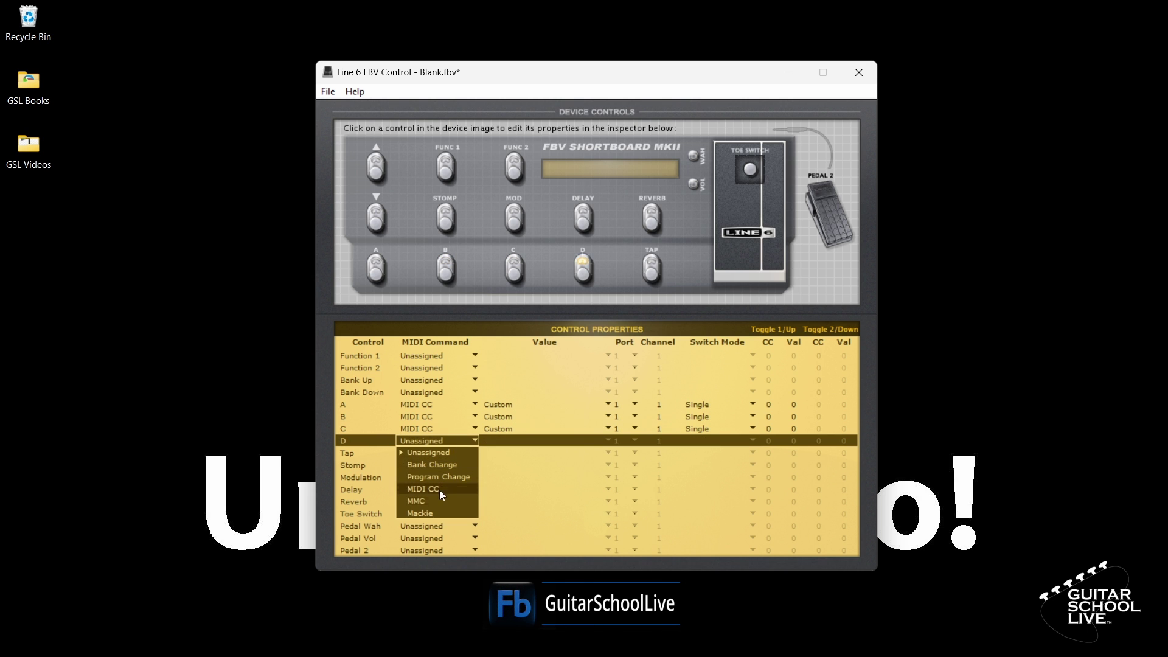
{"action": "left_click", "coordinate": [437, 489]}
{"action": "left_click", "coordinate": [455, 454]}
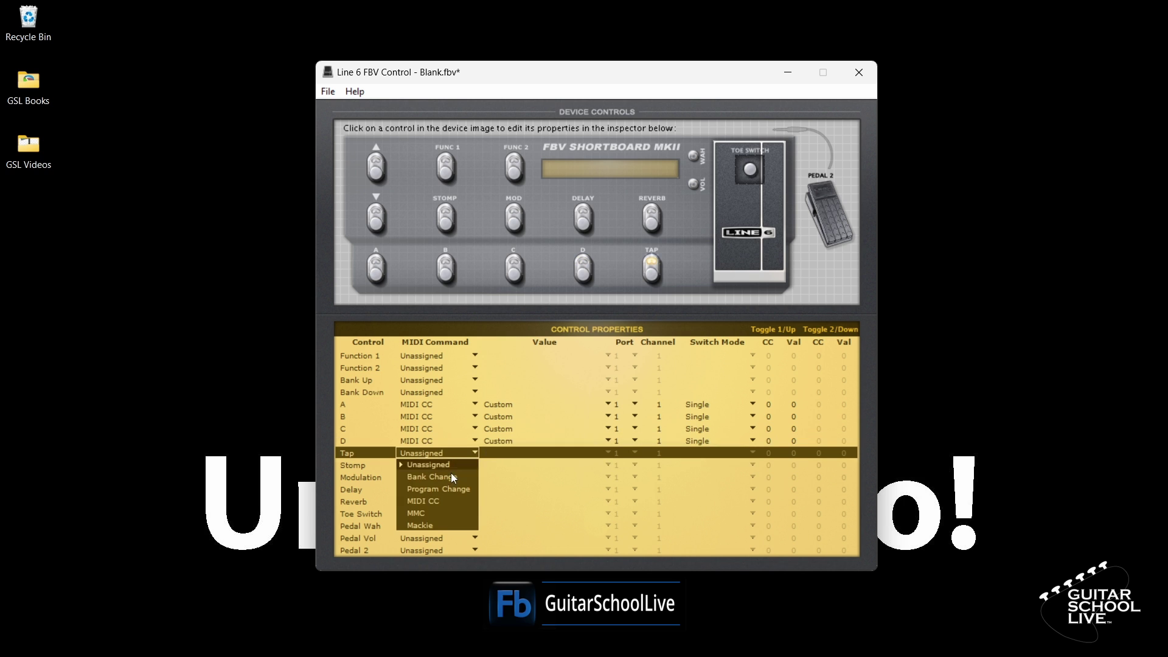
{"action": "left_click", "coordinate": [440, 499]}
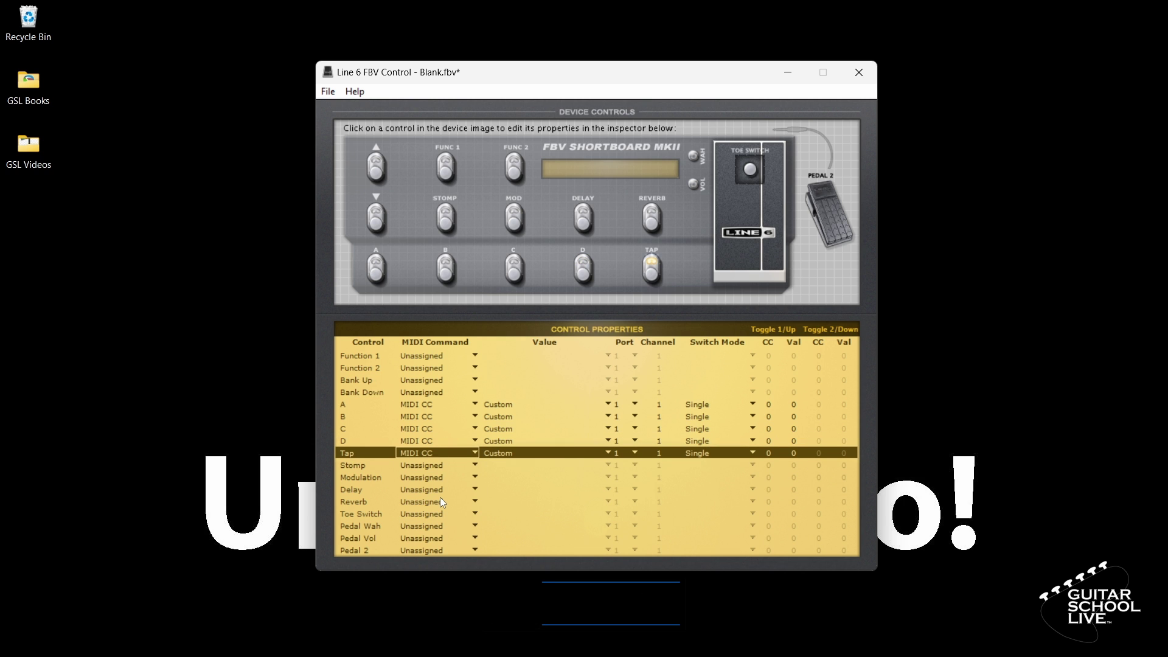
- Assign 001 - Modulation Wheel, 002 - Breath Control, 003 - CC 3, 004 - Foot Control and 005 - Portamento Time to A through Tap, with A as Toggle
{"action": "left_click", "coordinate": [610, 404]}
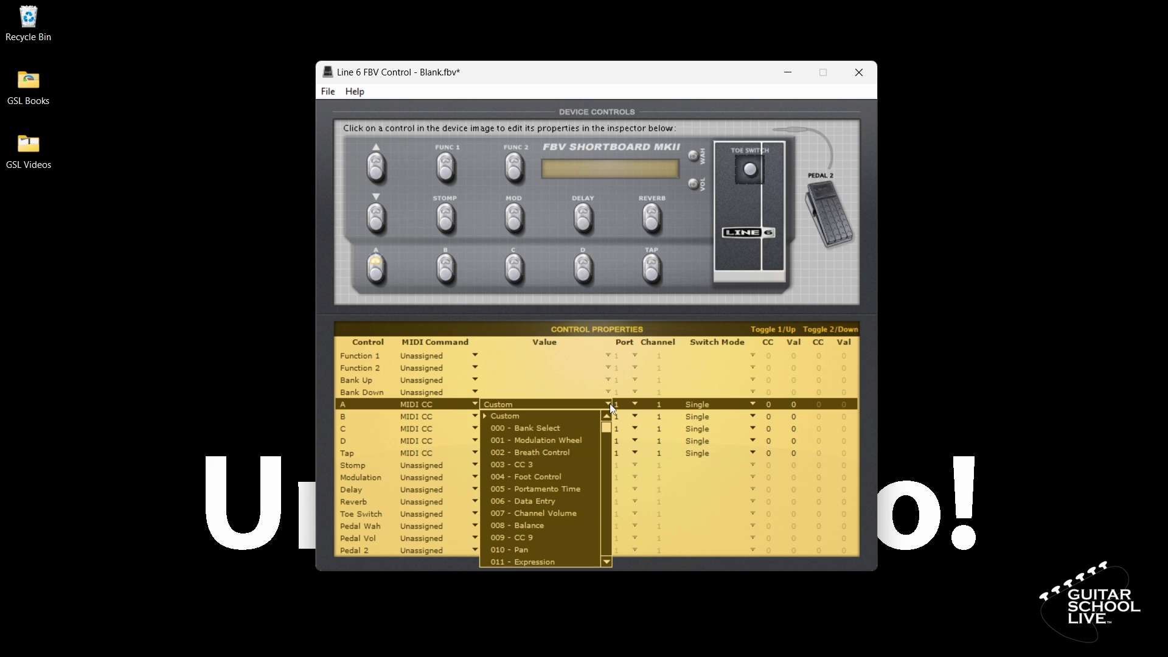
{"action": "left_click", "coordinate": [546, 441]}
{"action": "left_click", "coordinate": [550, 418]}
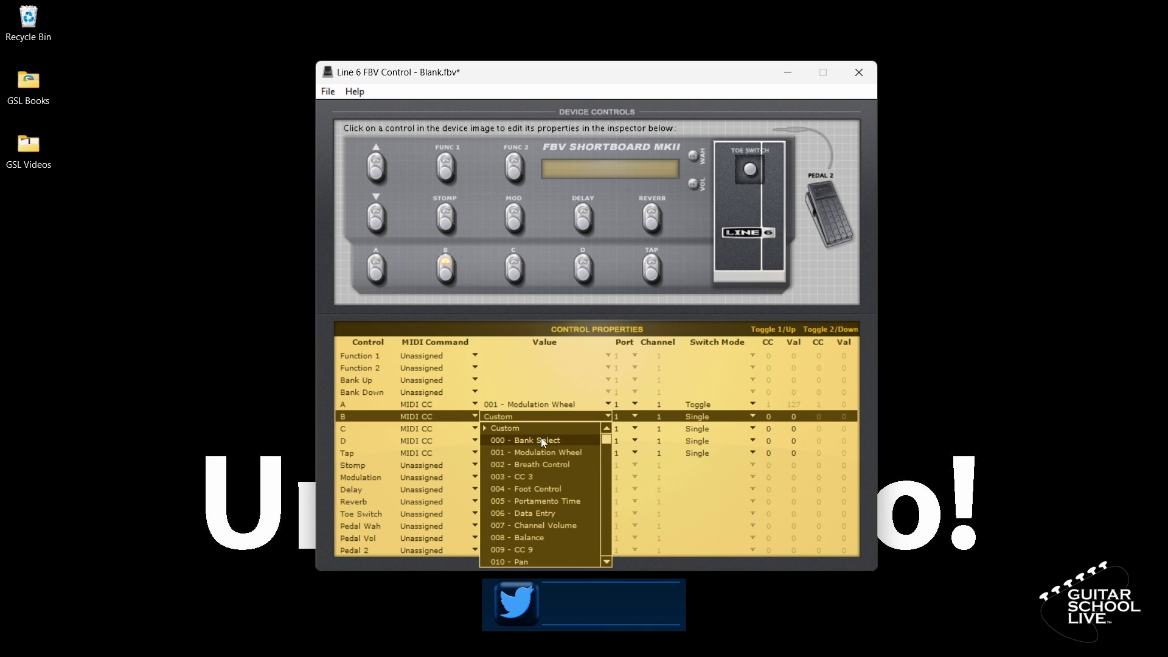
{"action": "left_click", "coordinate": [536, 463]}
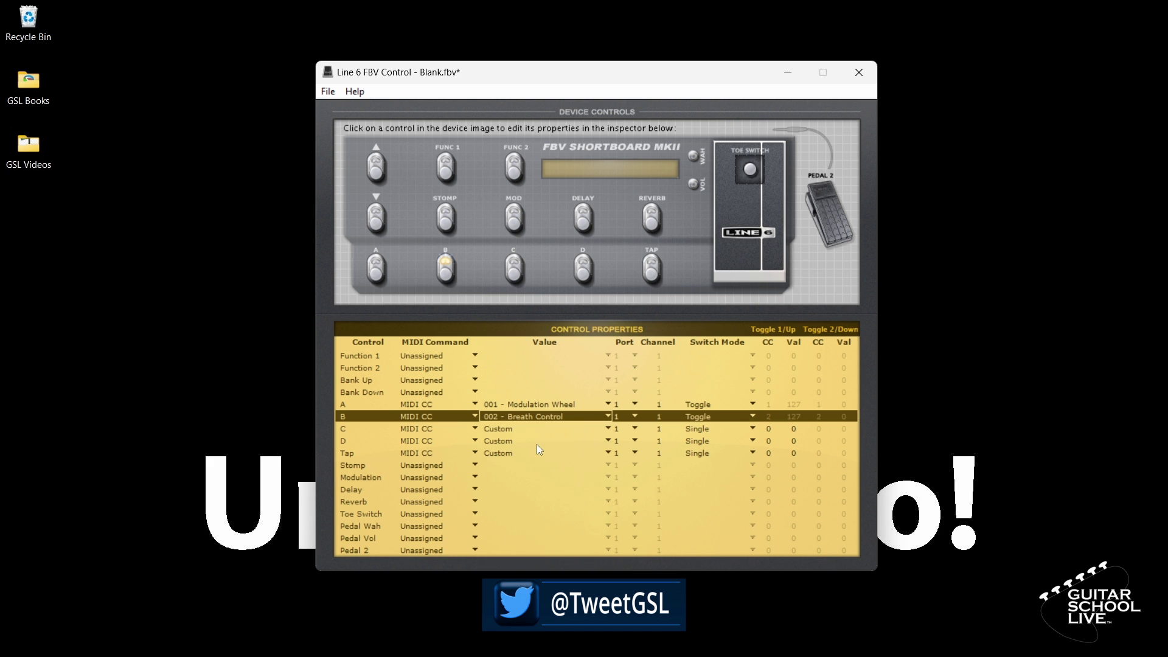
{"action": "left_click", "coordinate": [534, 430]}
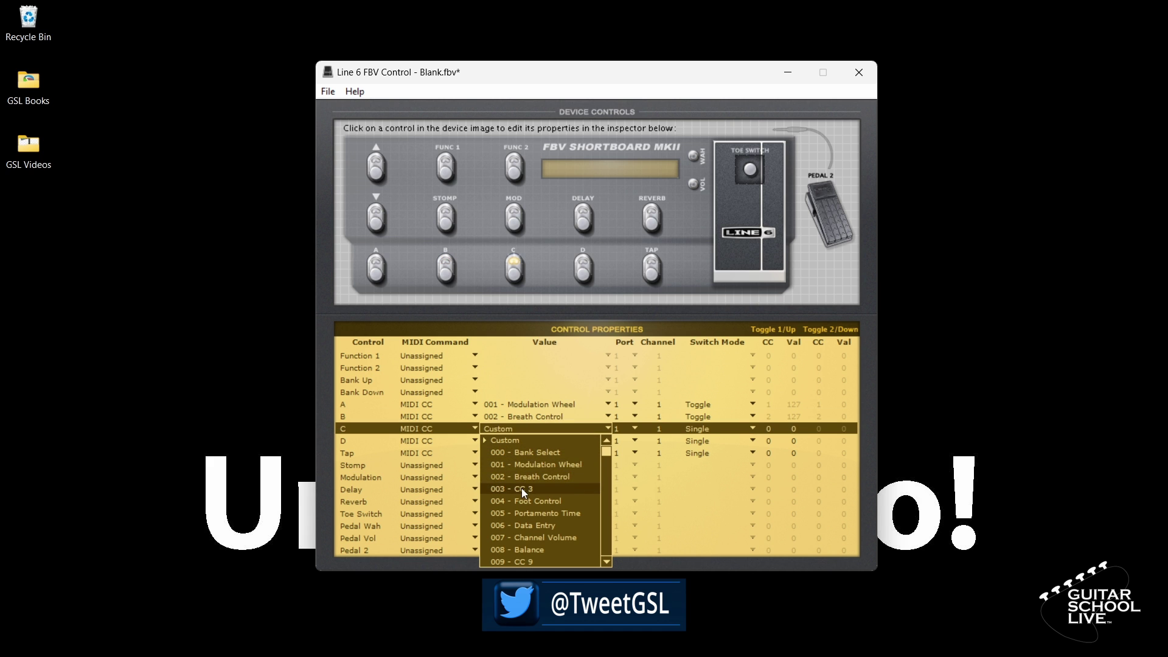
{"action": "left_click", "coordinate": [521, 488]}
{"action": "left_click", "coordinate": [517, 440]}
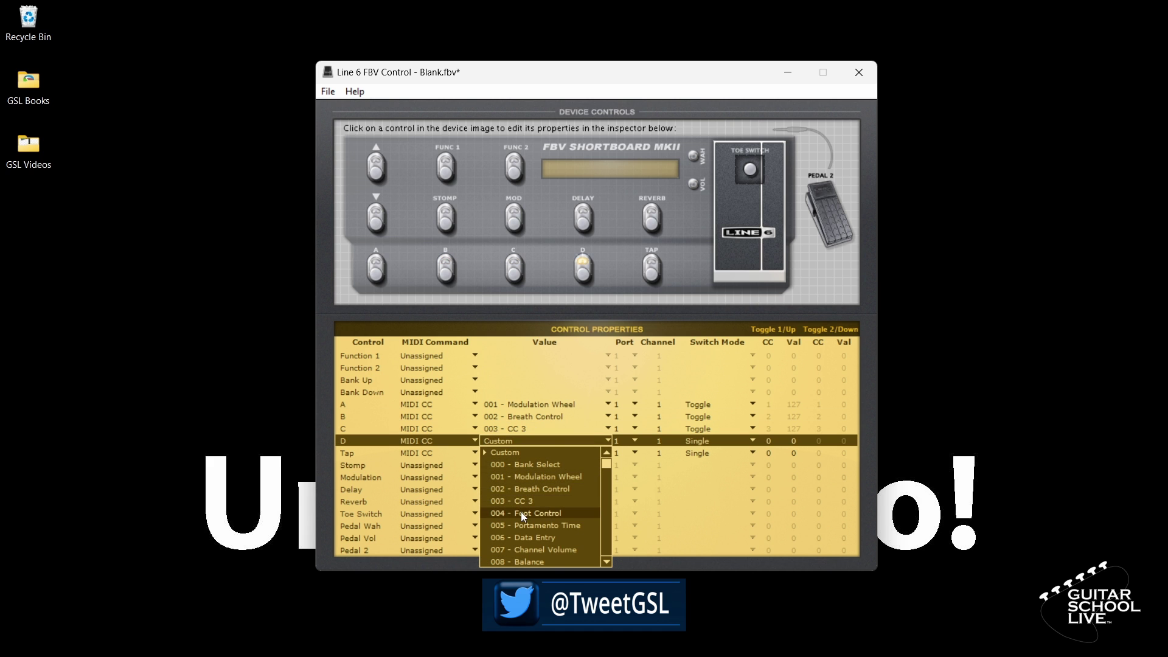
{"action": "left_click", "coordinate": [520, 513]}
{"action": "left_click", "coordinate": [513, 452]}
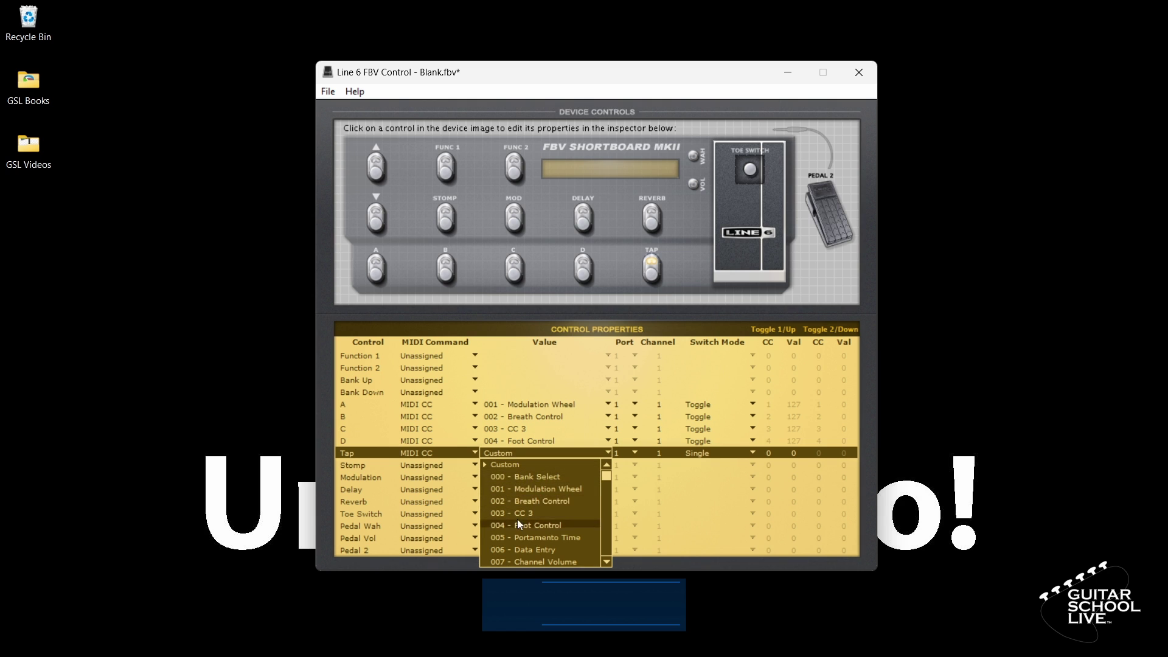
{"action": "left_click", "coordinate": [516, 534]}
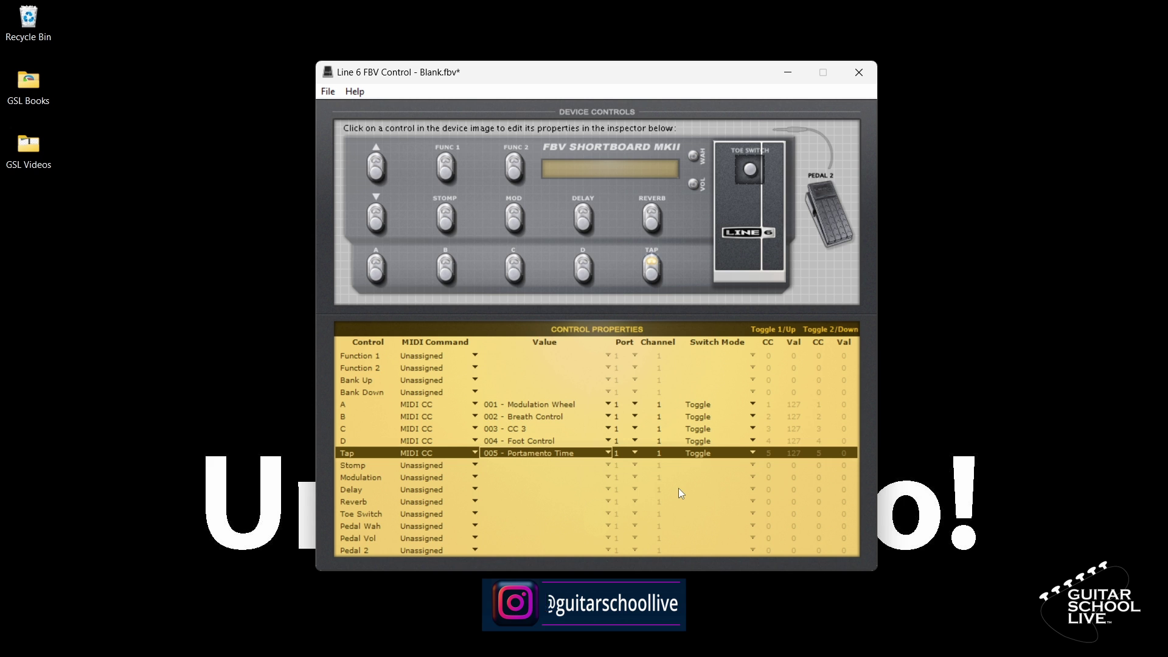
{"action": "left_click", "coordinate": [752, 404]}
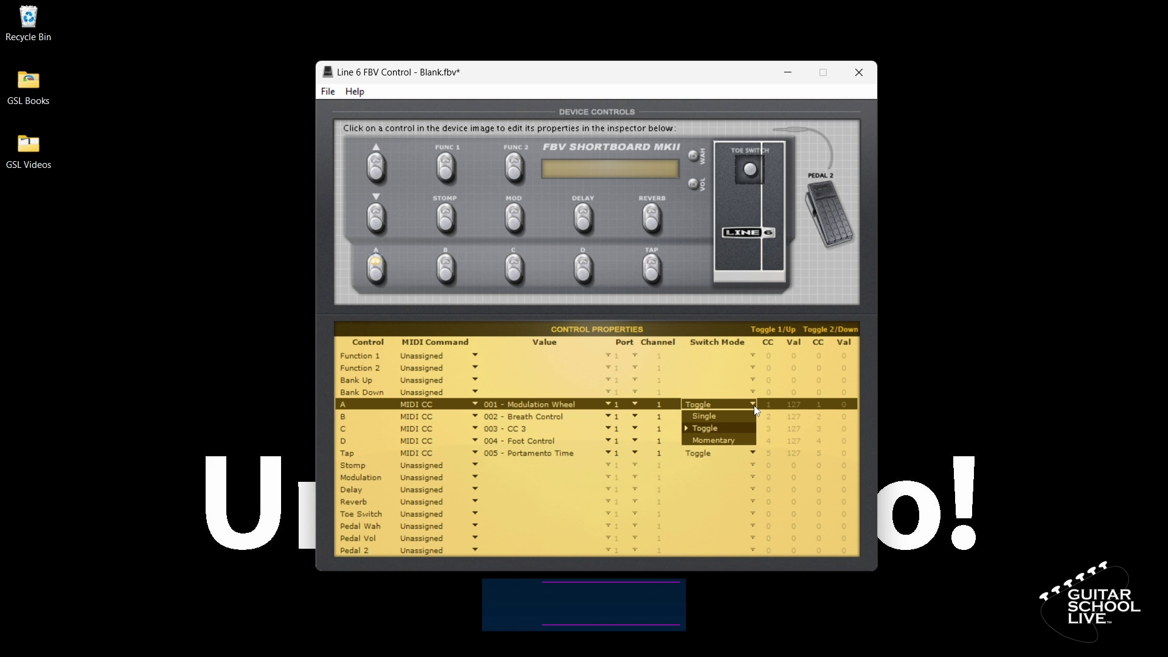
{"action": "left_click", "coordinate": [717, 429]}
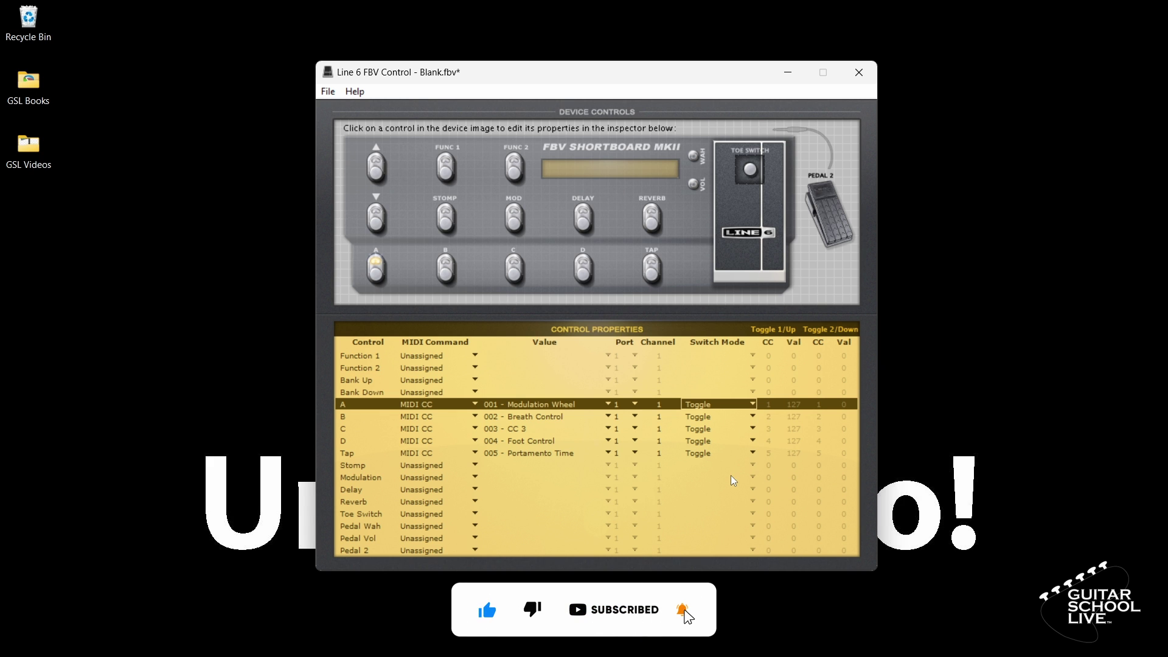
- Set the MIDI command of the Bank Down and Bank Up footswitches to MIDI CC
{"action": "left_click", "coordinate": [377, 224]}
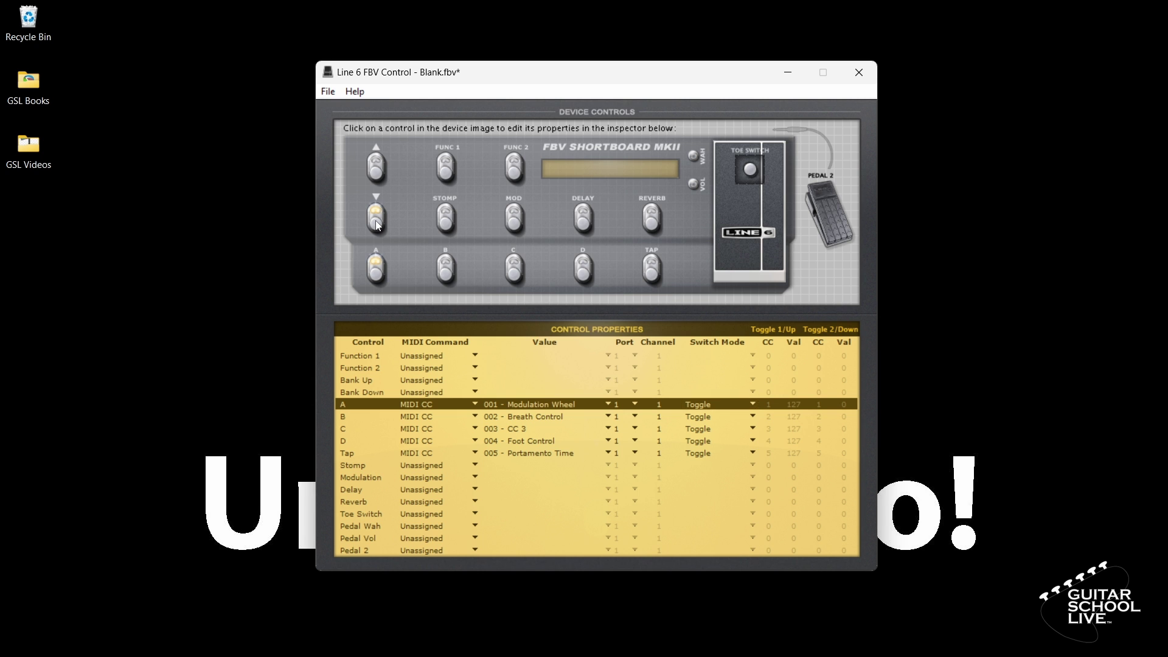
{"action": "left_click", "coordinate": [475, 392]}
{"action": "left_click", "coordinate": [447, 438]}
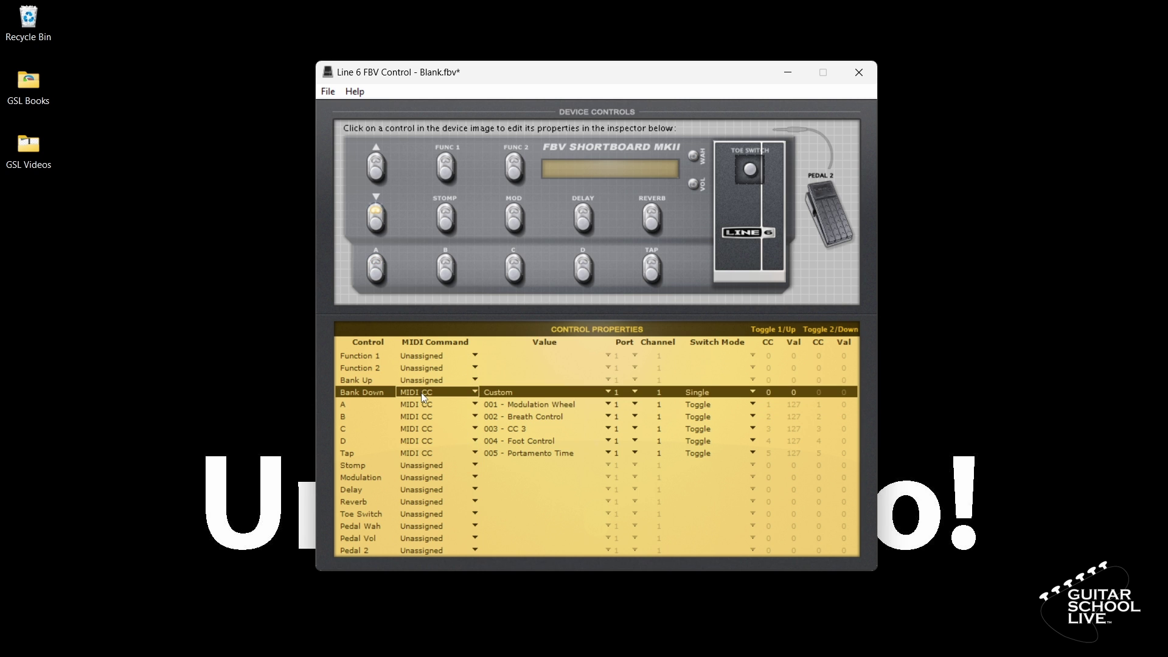
{"action": "left_click", "coordinate": [377, 173]}
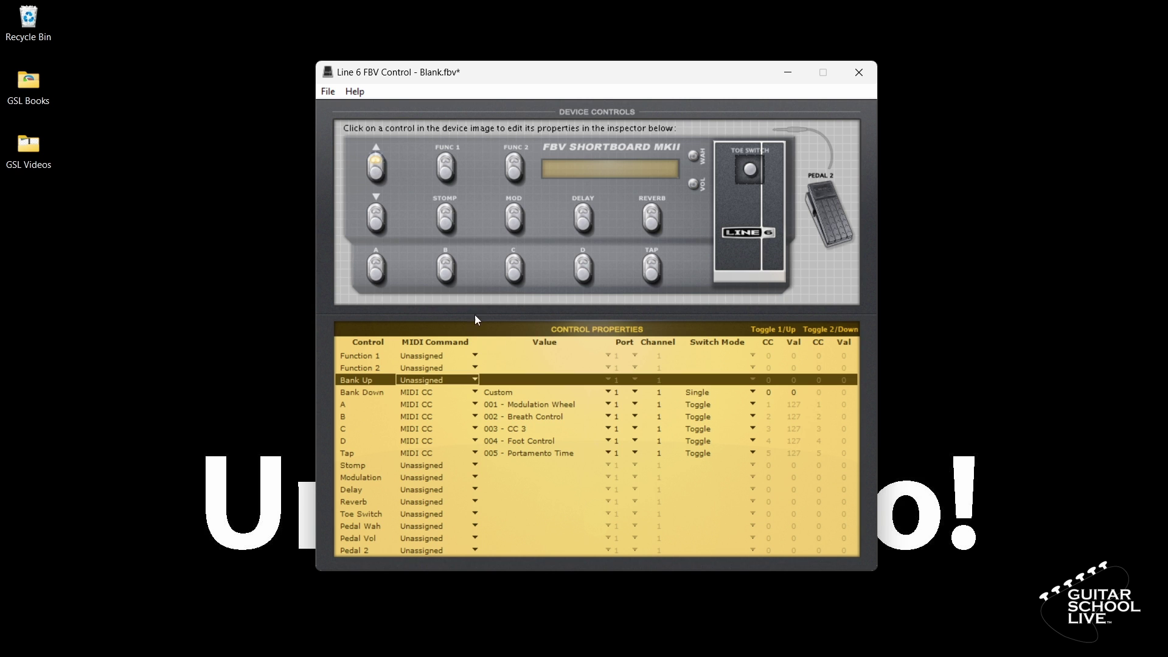
{"action": "left_click", "coordinate": [473, 381]}
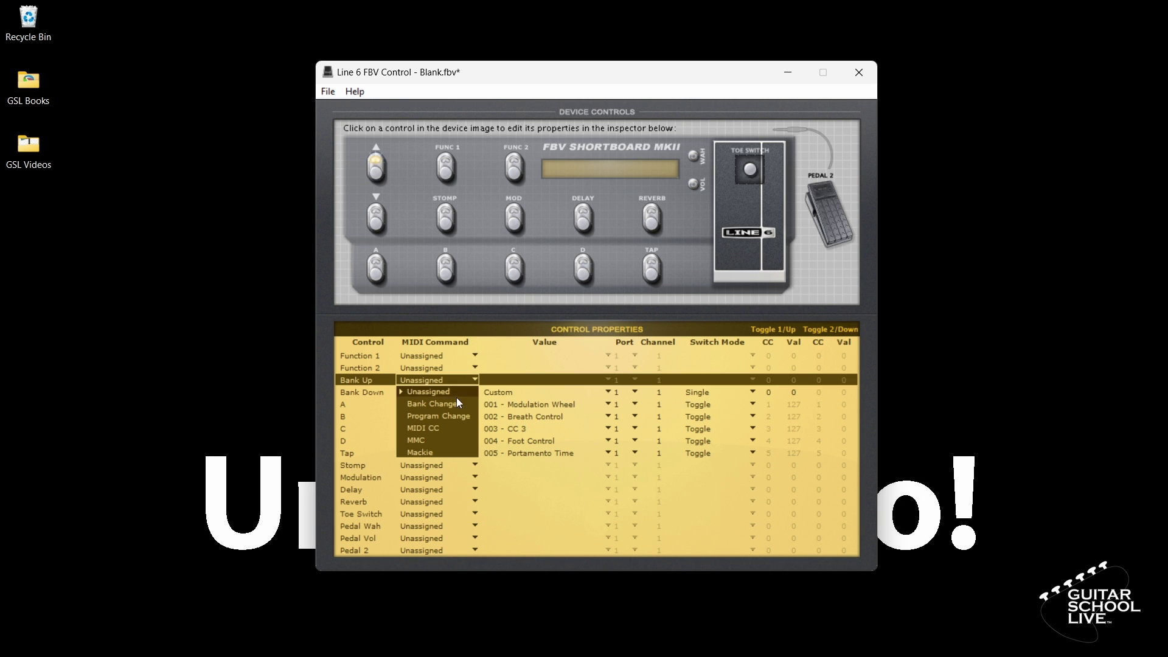
{"action": "left_click", "coordinate": [444, 427]}
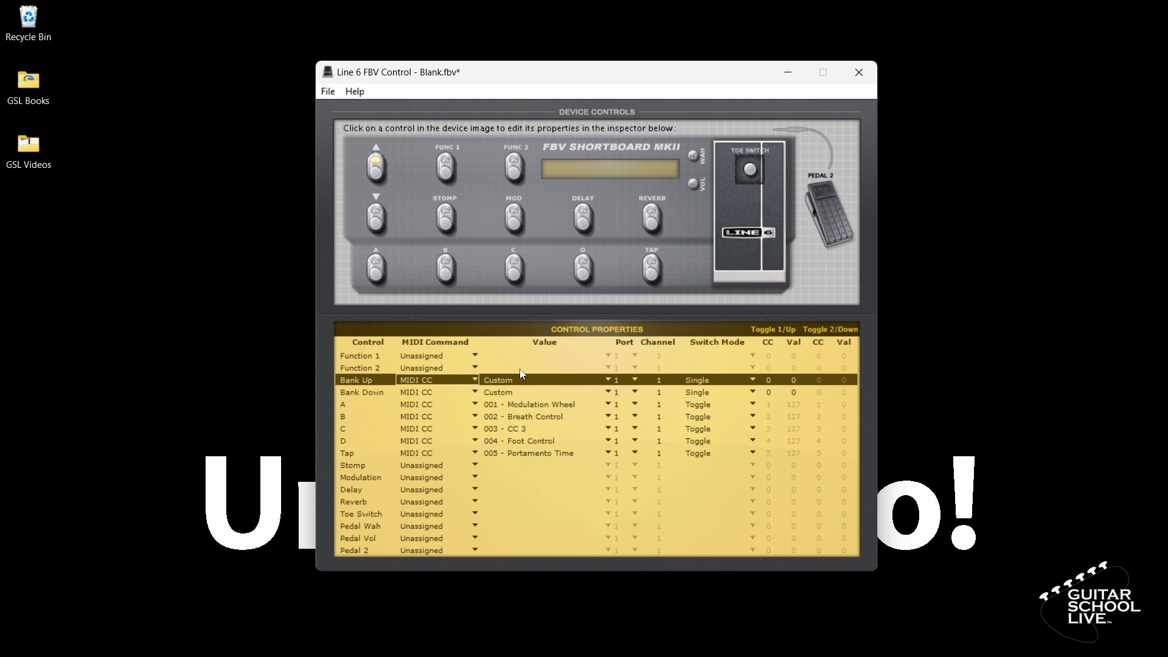
- Assign 020 - CC 20 to Bank Down and 021 - CC 21 to Bank Up
{"action": "left_click", "coordinate": [521, 391]}
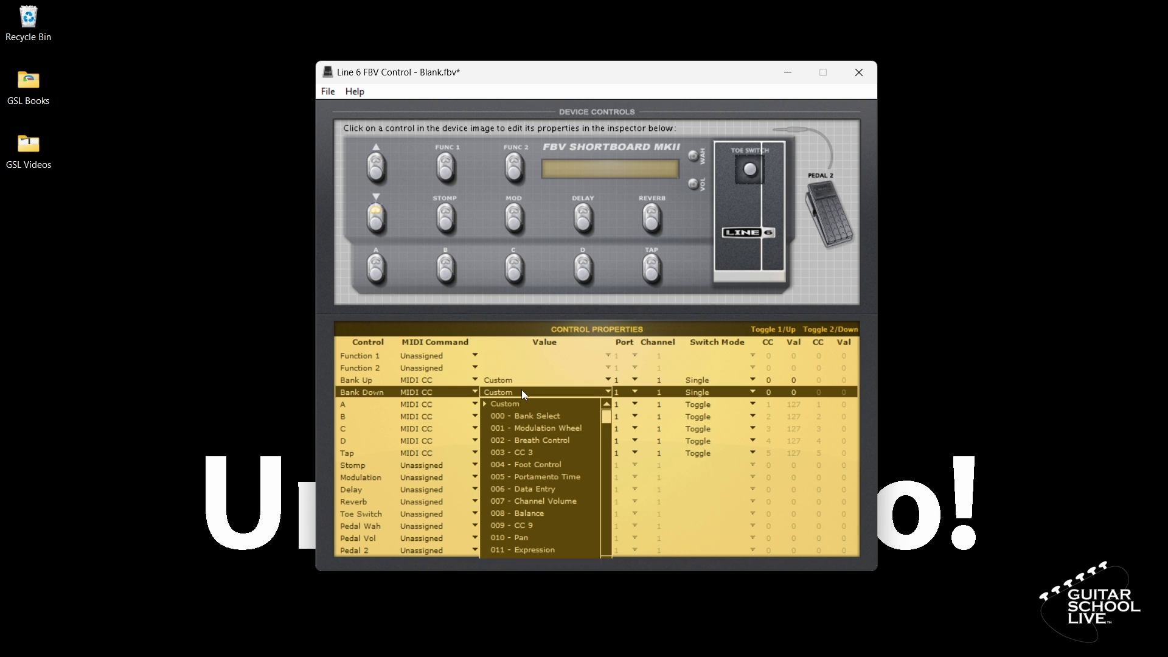
{"action": "scroll", "coordinate": [561, 468], "scroll_direction": "down", "scroll_amount": 4}
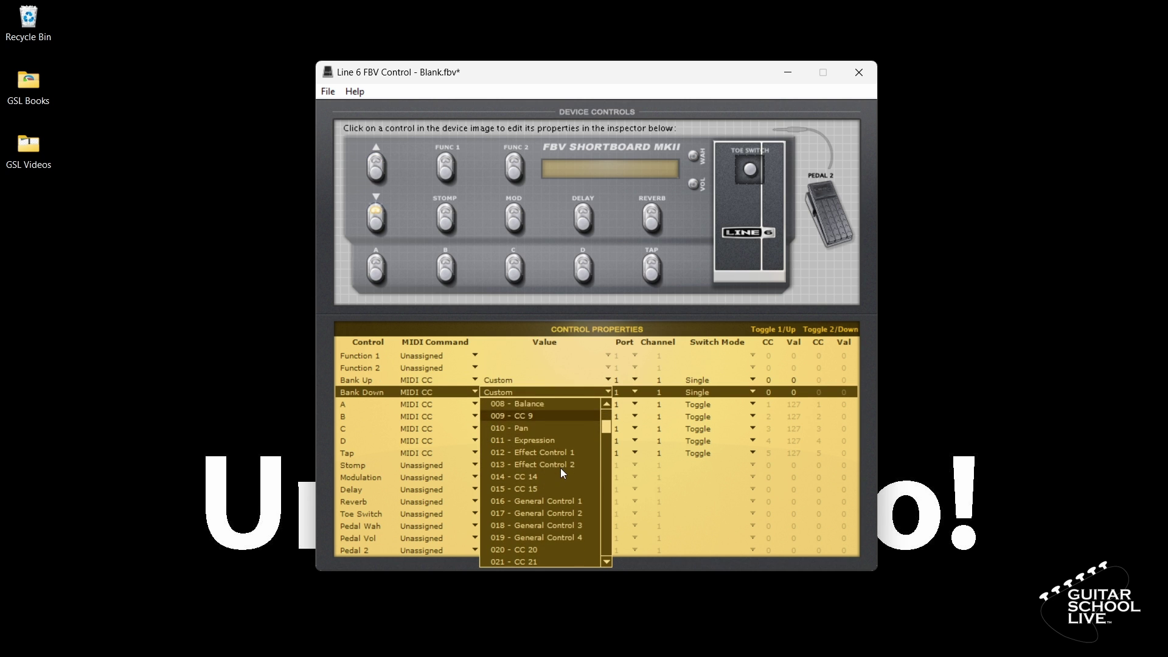
{"action": "left_click", "coordinate": [538, 490]}
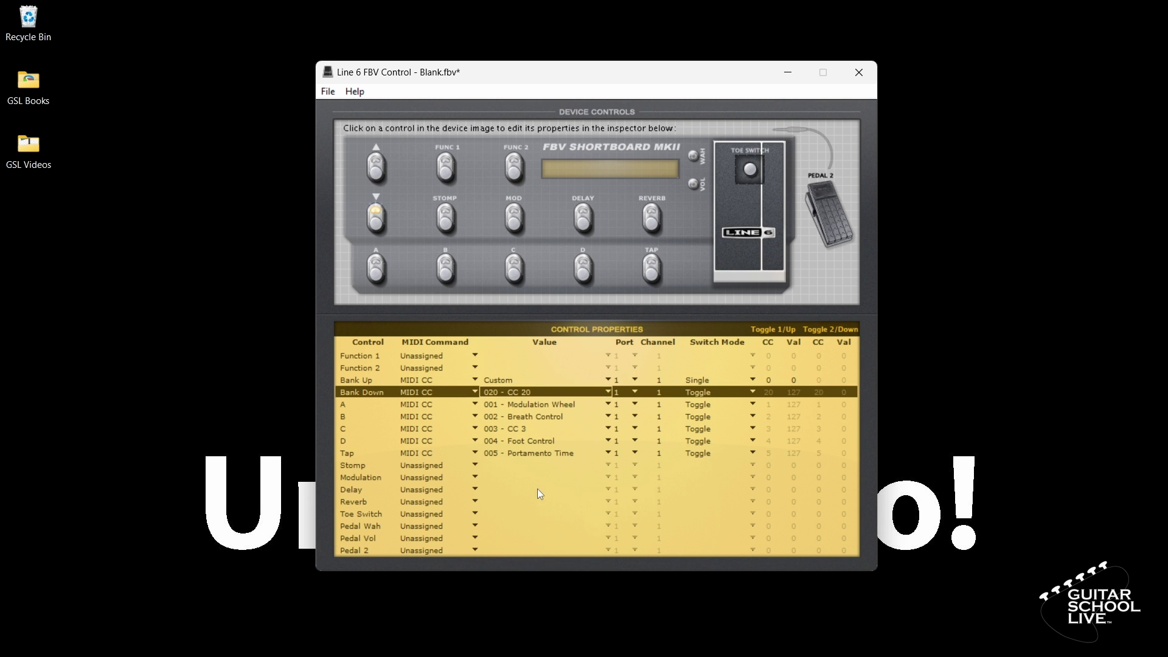
{"action": "left_click", "coordinate": [529, 380]}
{"action": "scroll", "coordinate": [556, 480], "scroll_direction": "down", "scroll_amount": 4}
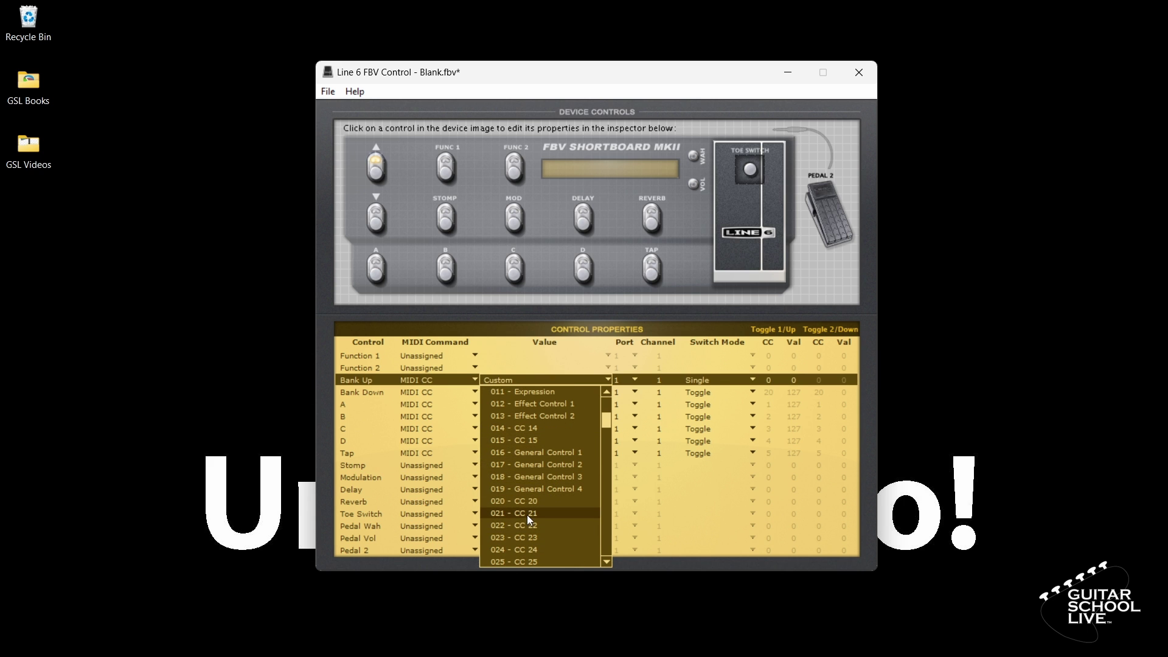
{"action": "left_click", "coordinate": [527, 515]}
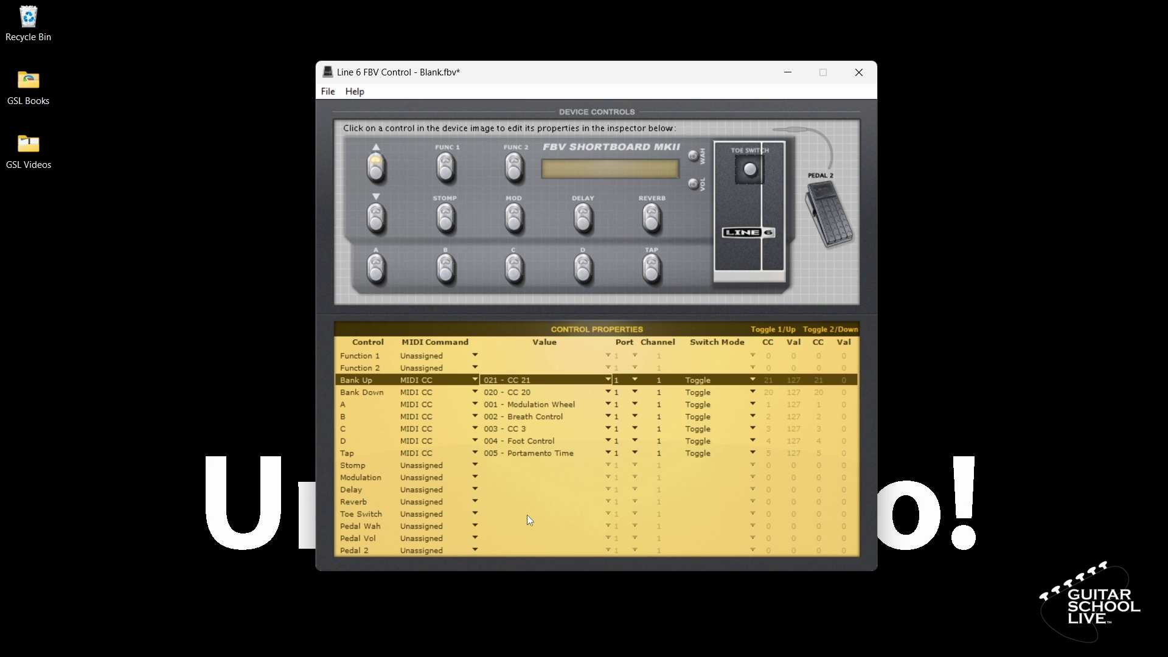
- Set the switch mode of both Bank Up and Bank Down to Single
{"action": "left_click", "coordinate": [750, 382]}
{"action": "left_click", "coordinate": [727, 392]}
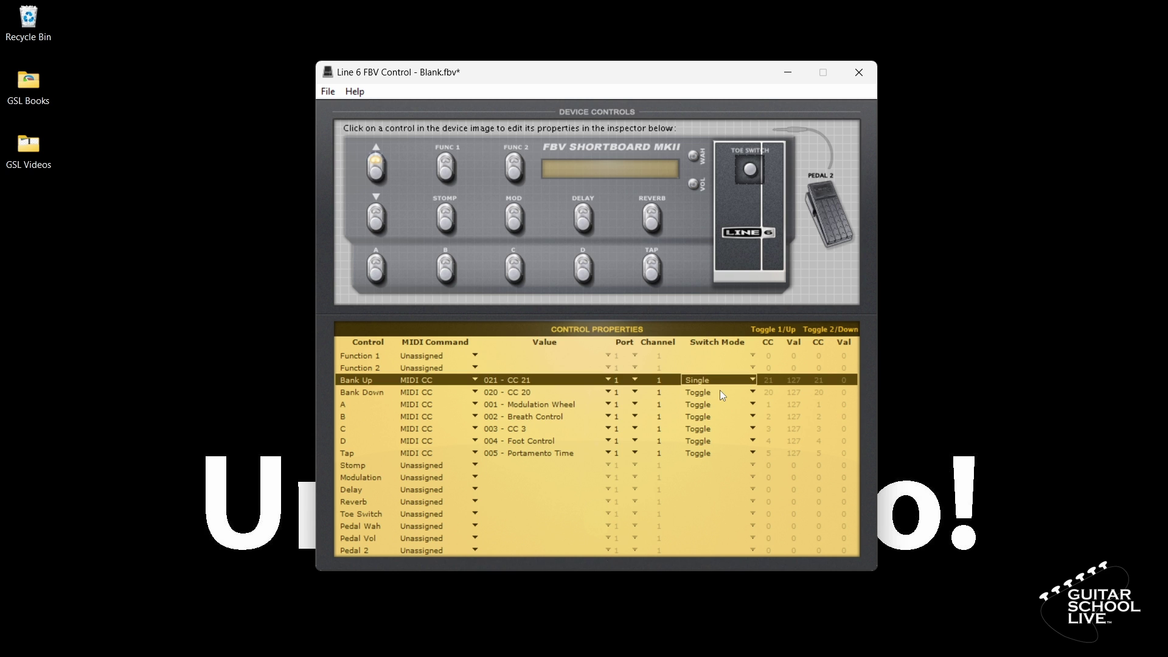
{"action": "left_click", "coordinate": [754, 394]}
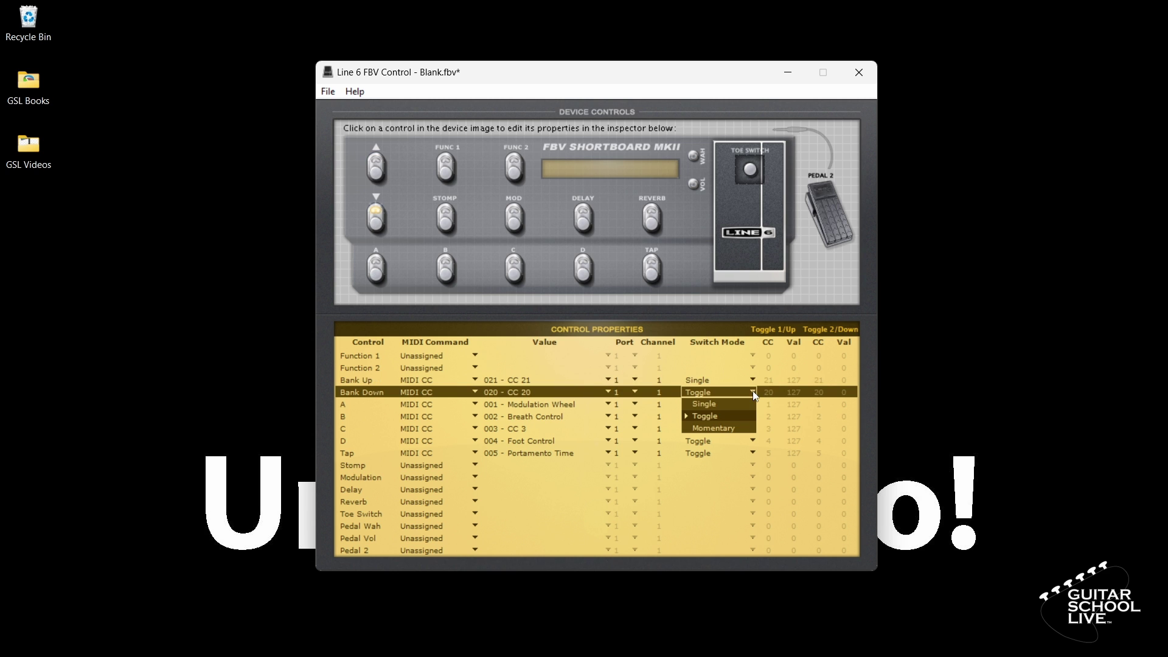
{"action": "left_click", "coordinate": [706, 406]}
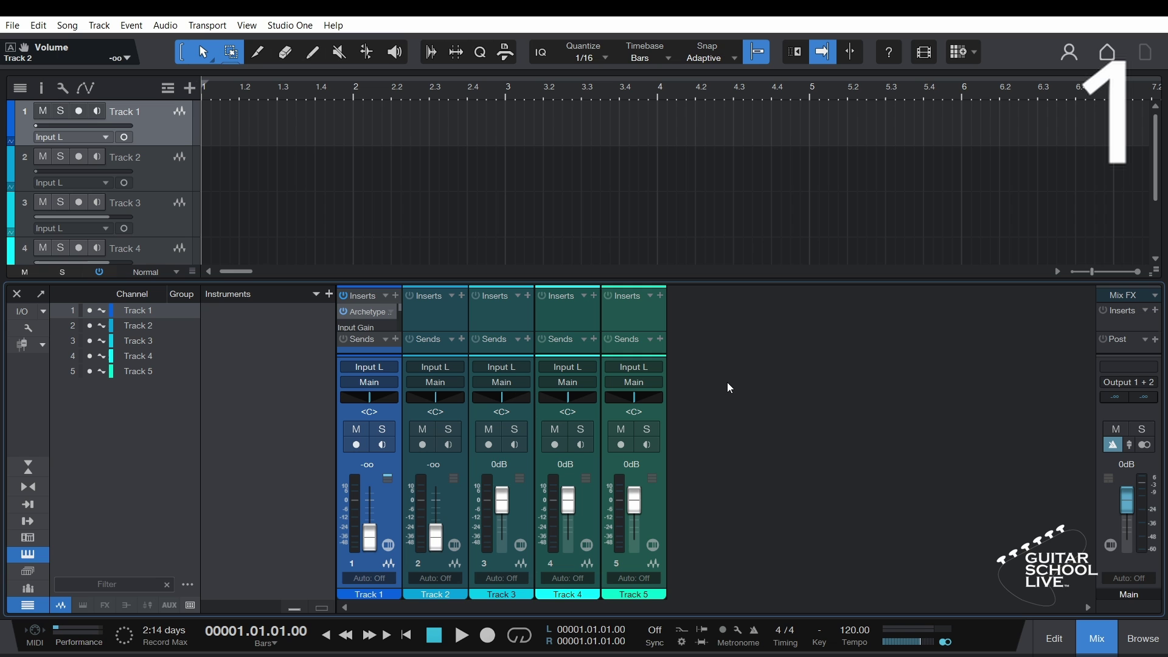
- Add a New Control Surface external device in the options and name it Line 6
{"action": "left_click", "coordinate": [298, 28]}
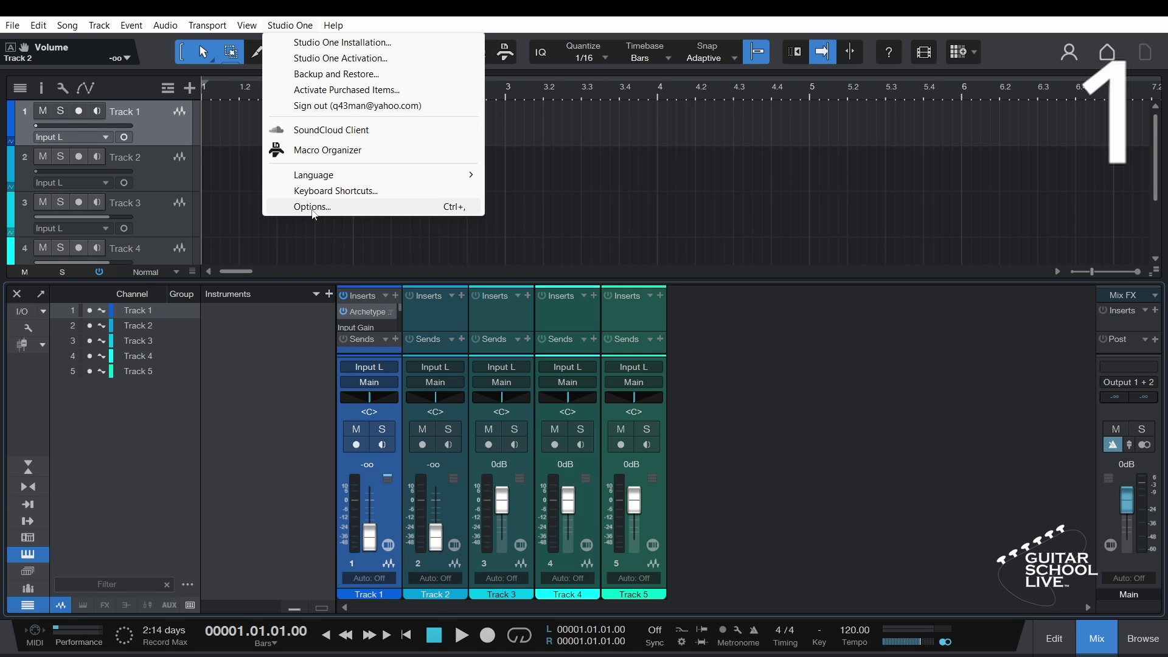
{"action": "left_click", "coordinate": [311, 207]}
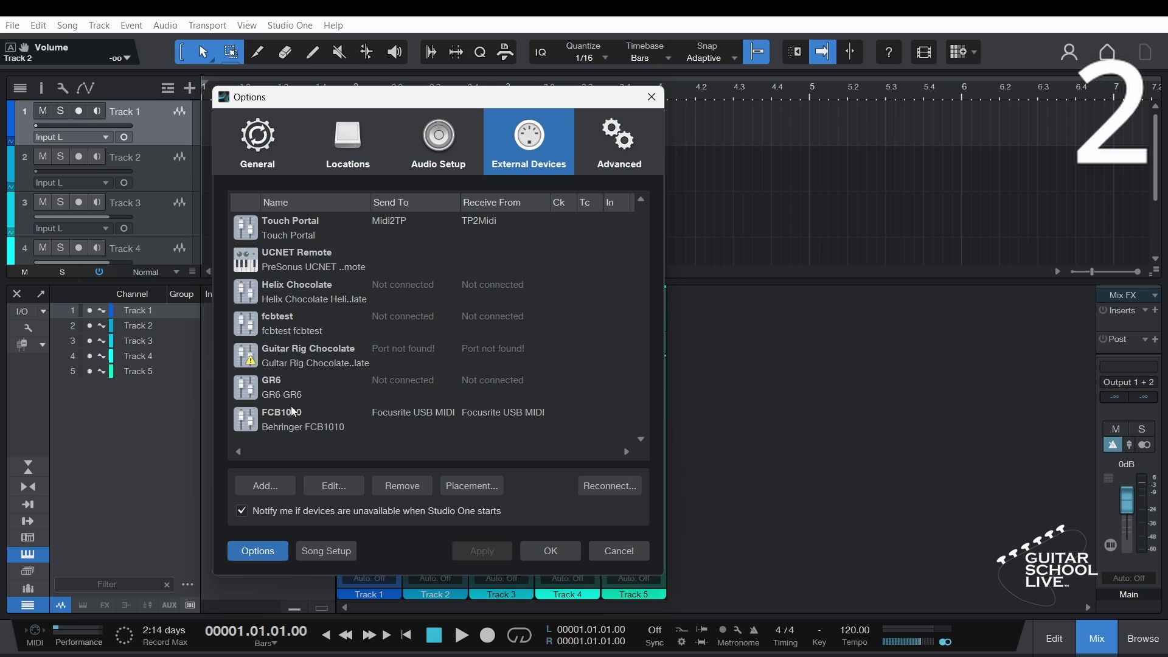
{"action": "left_click", "coordinate": [272, 487]}
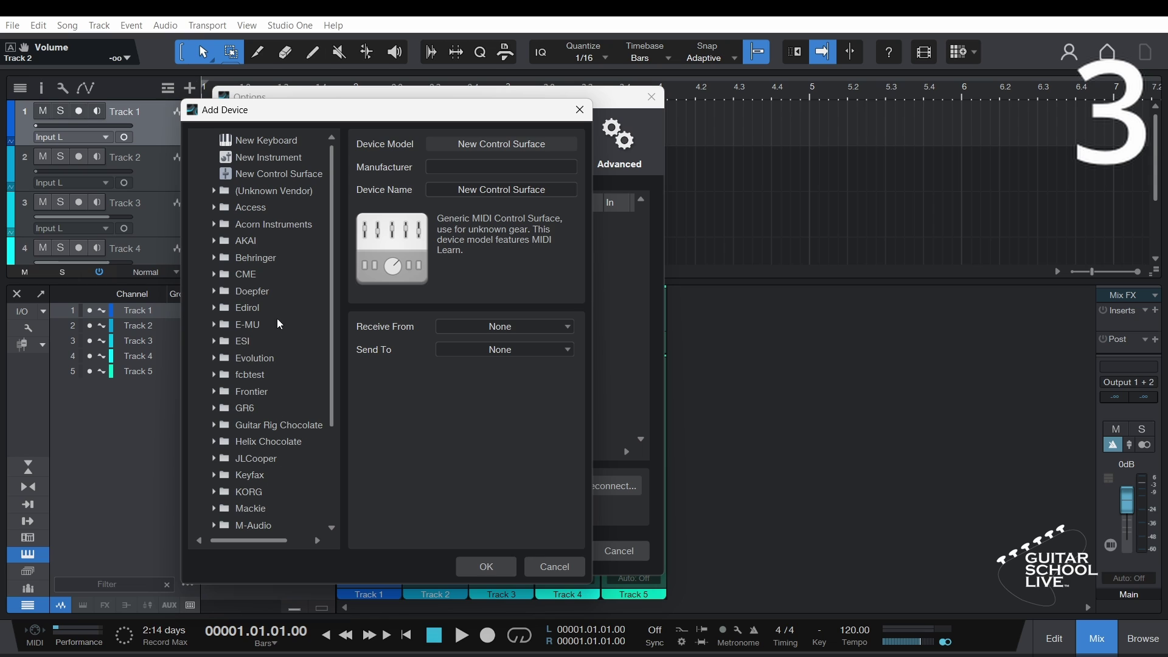
{"action": "left_click", "coordinate": [285, 179]}
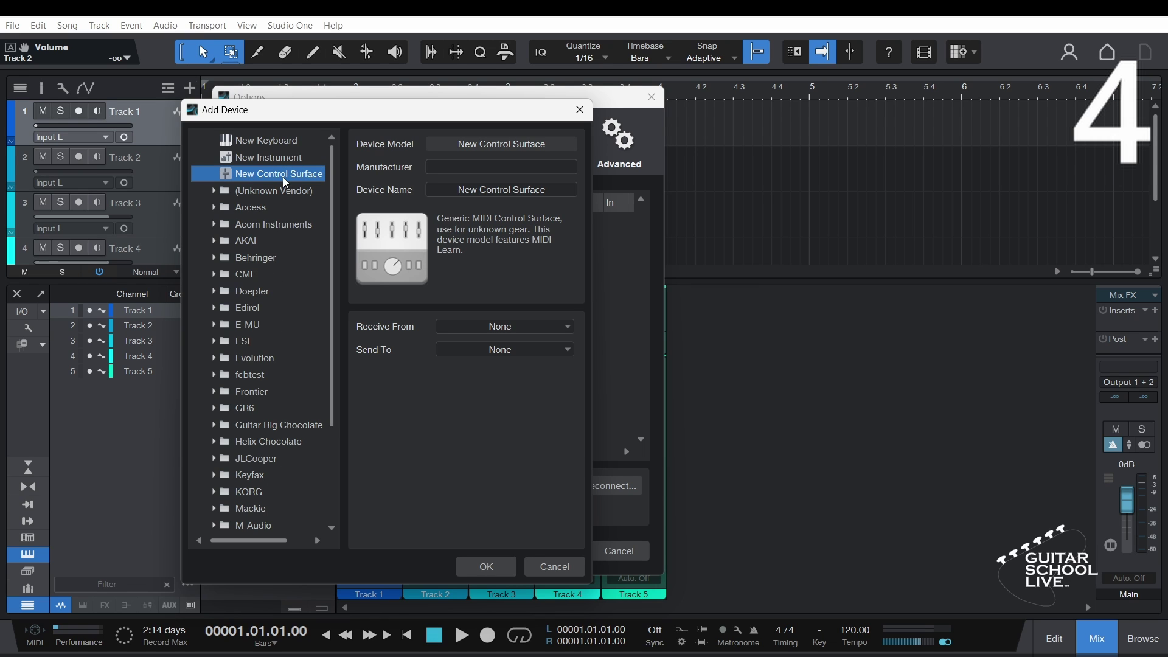
{"action": "left_click", "coordinate": [555, 189]}
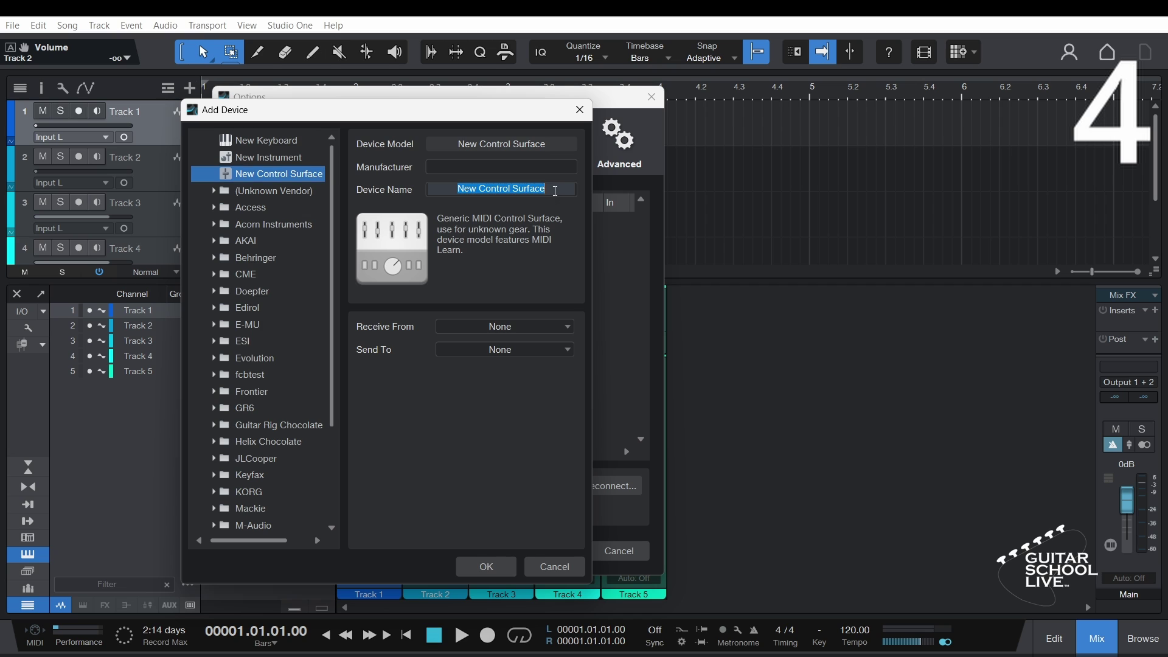
{"action": "type", "text": "Line 6"}
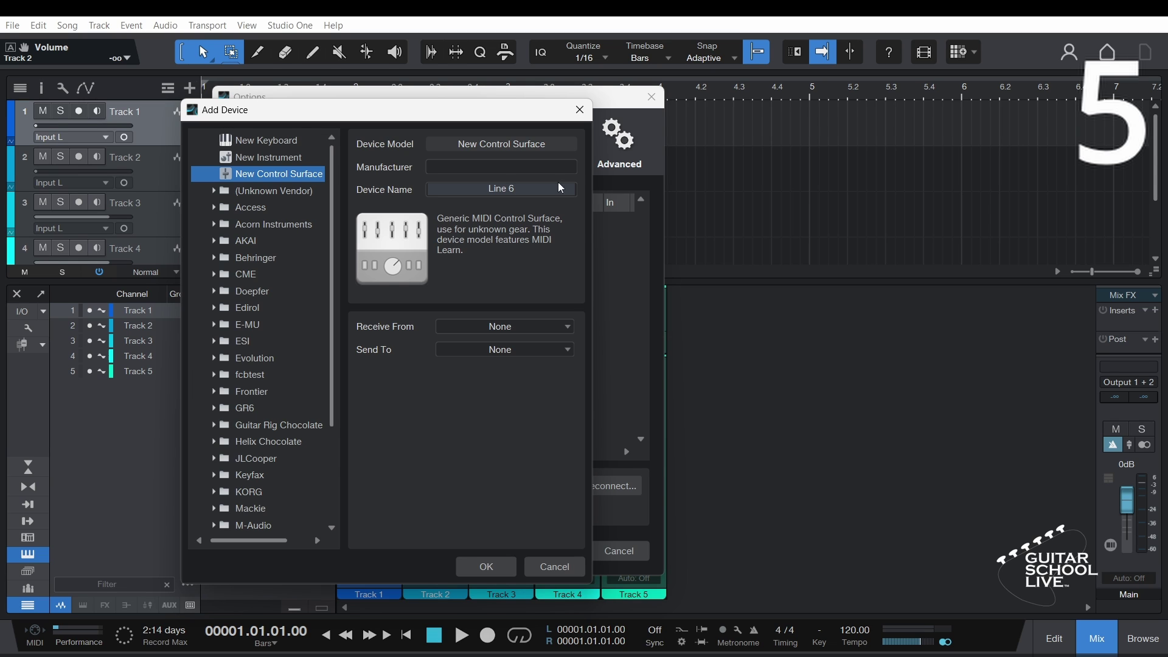
- Set the Line 6 device to receive from and send to FBV Shortboard Mk II, and confirm the new device
{"action": "left_click", "coordinate": [567, 327]}
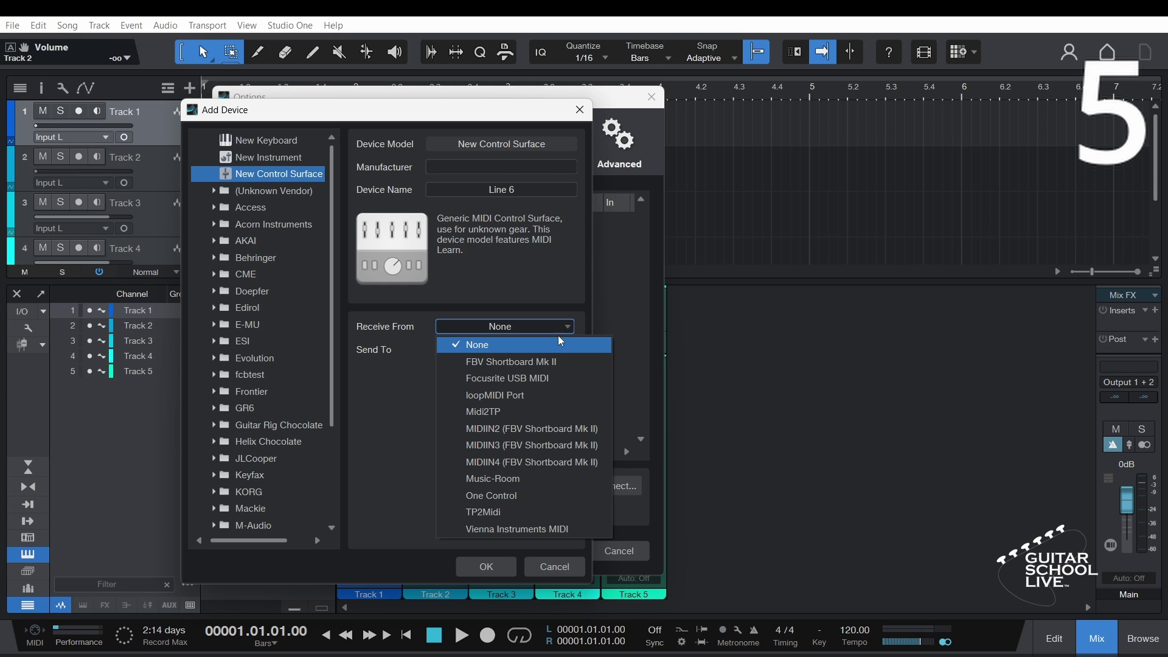
{"action": "left_click", "coordinate": [551, 361]}
{"action": "left_click", "coordinate": [549, 350]}
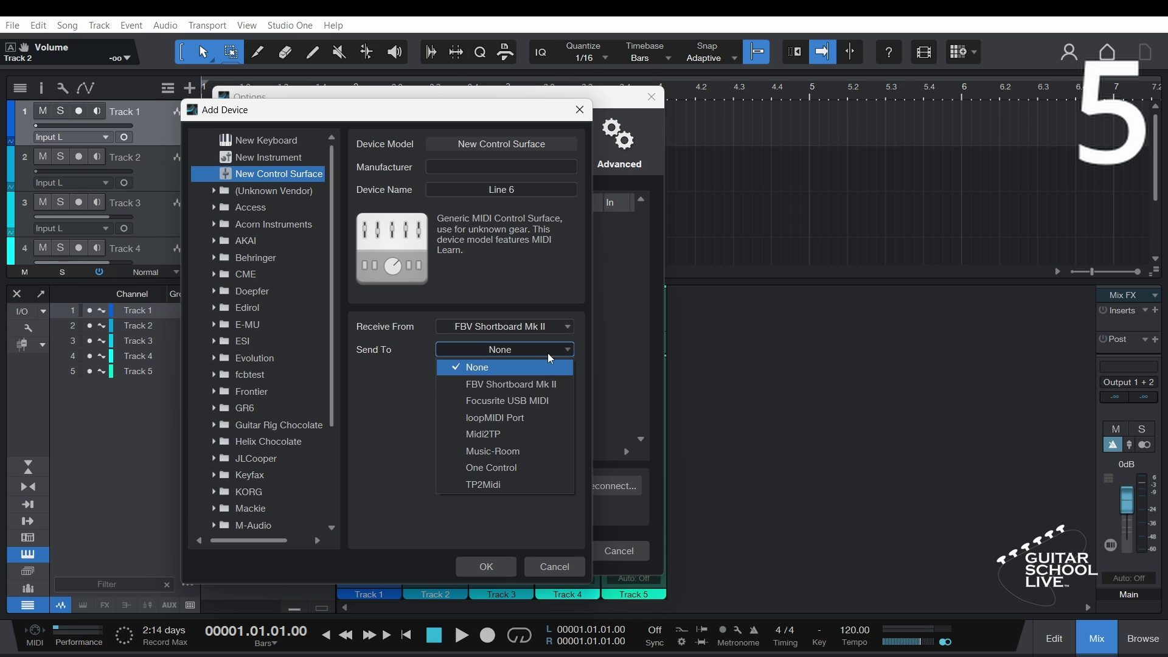
{"action": "left_click", "coordinate": [539, 384]}
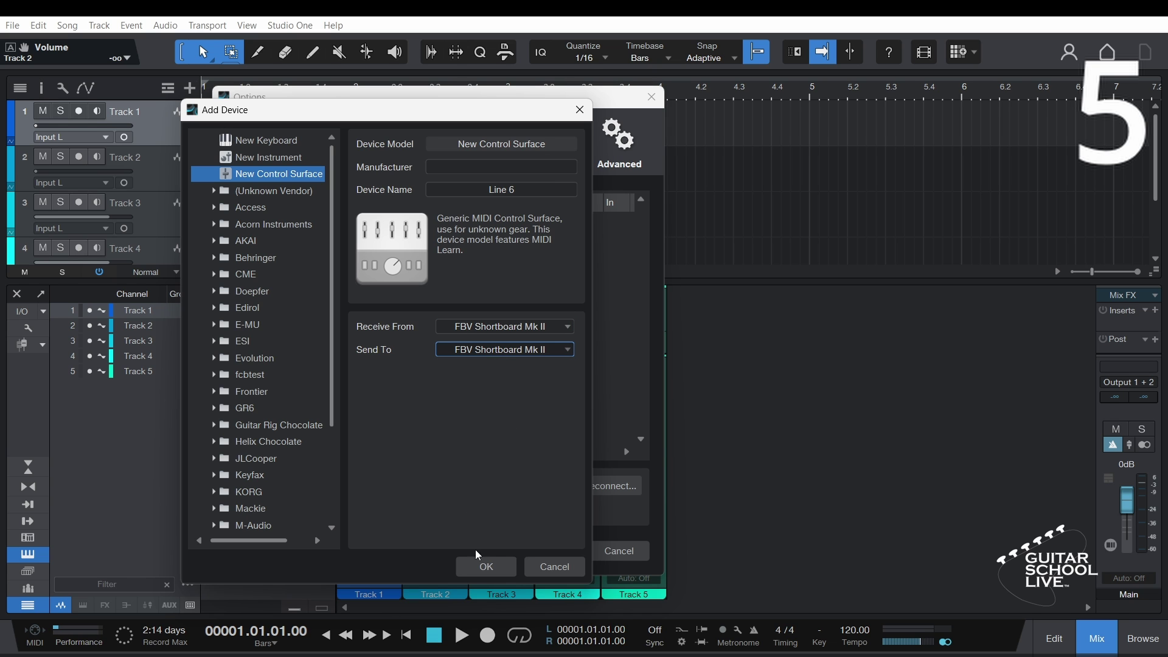
{"action": "left_click", "coordinate": [485, 565]}
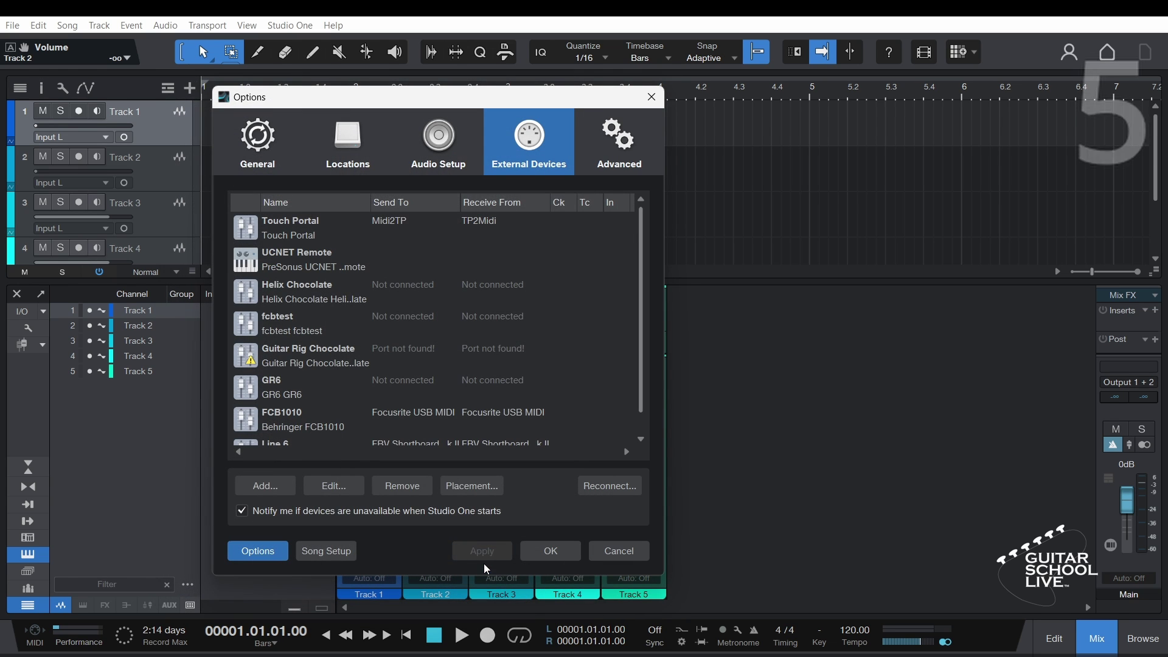
{"action": "left_click", "coordinate": [550, 552]}
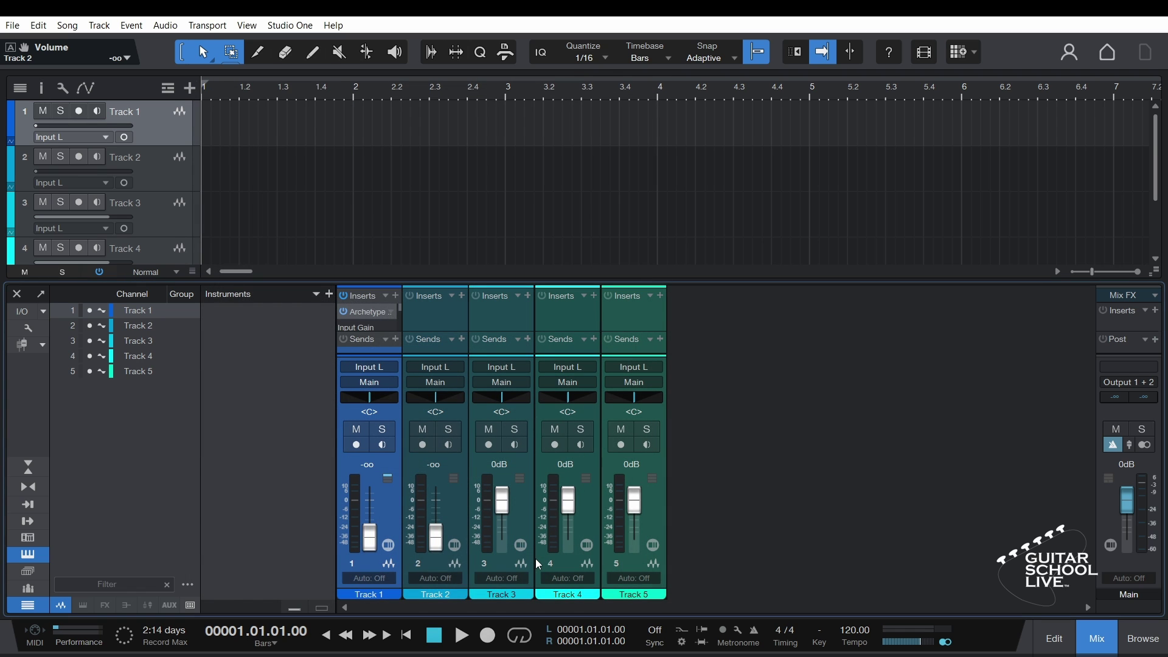
- Open the Archetype plug-in on Track 1, choose Line 6 as its controller, and open the Line 6 control map
{"action": "left_click", "coordinate": [366, 312]}
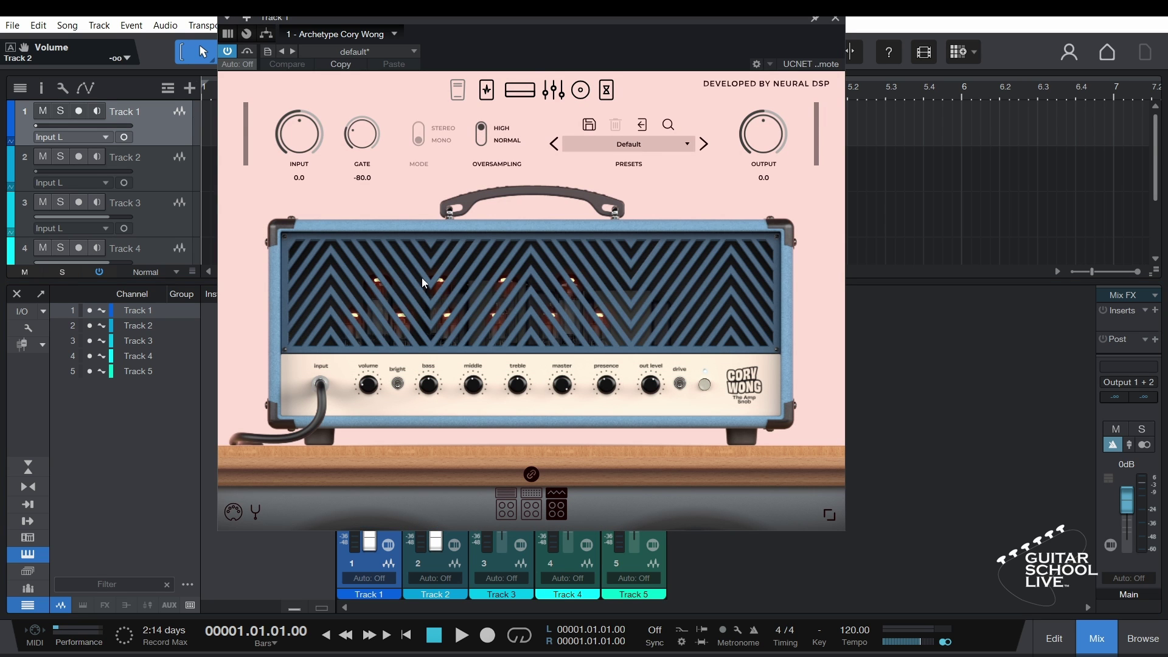
{"action": "left_click", "coordinate": [771, 64]}
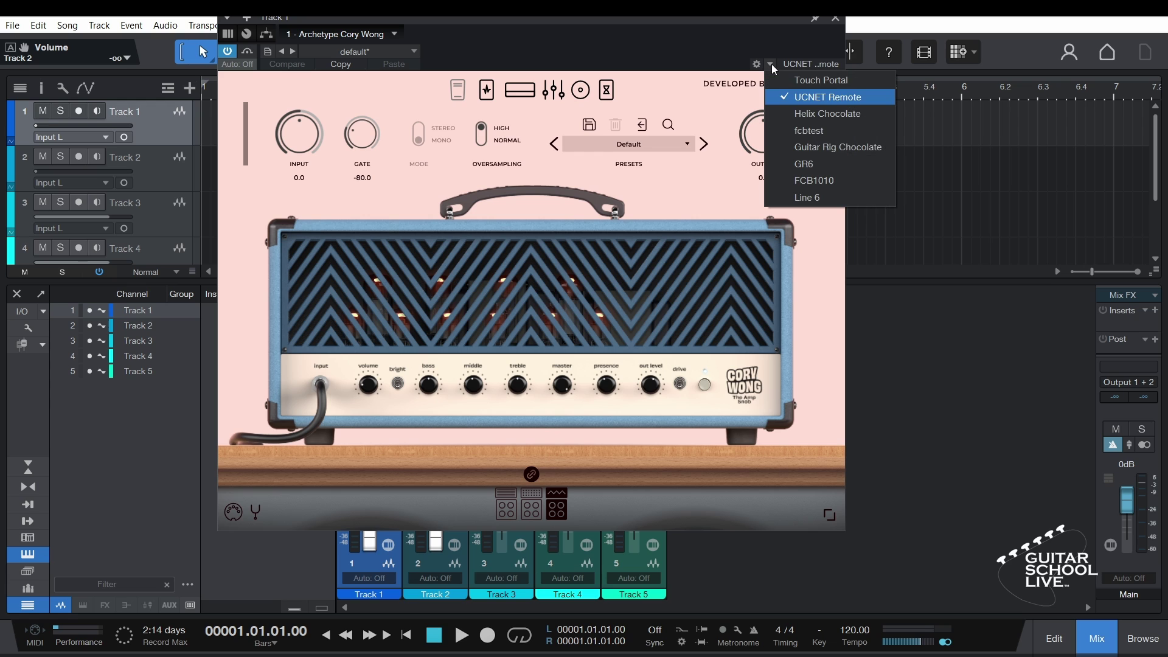
{"action": "left_click", "coordinate": [811, 197]}
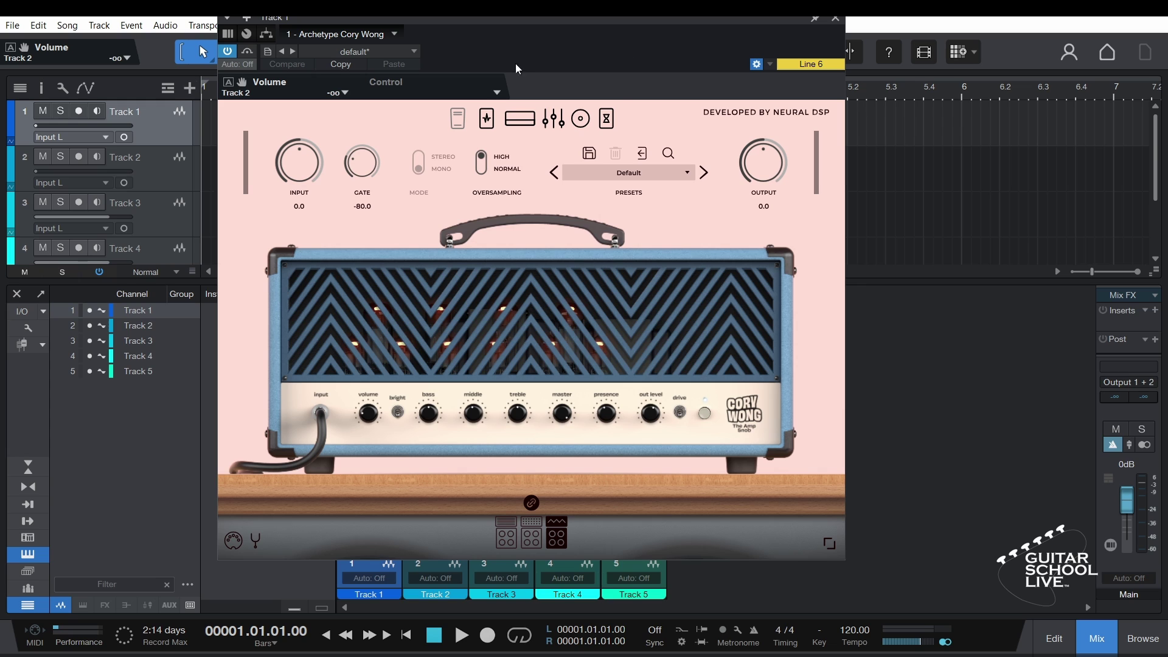
{"action": "left_click", "coordinate": [497, 93]}
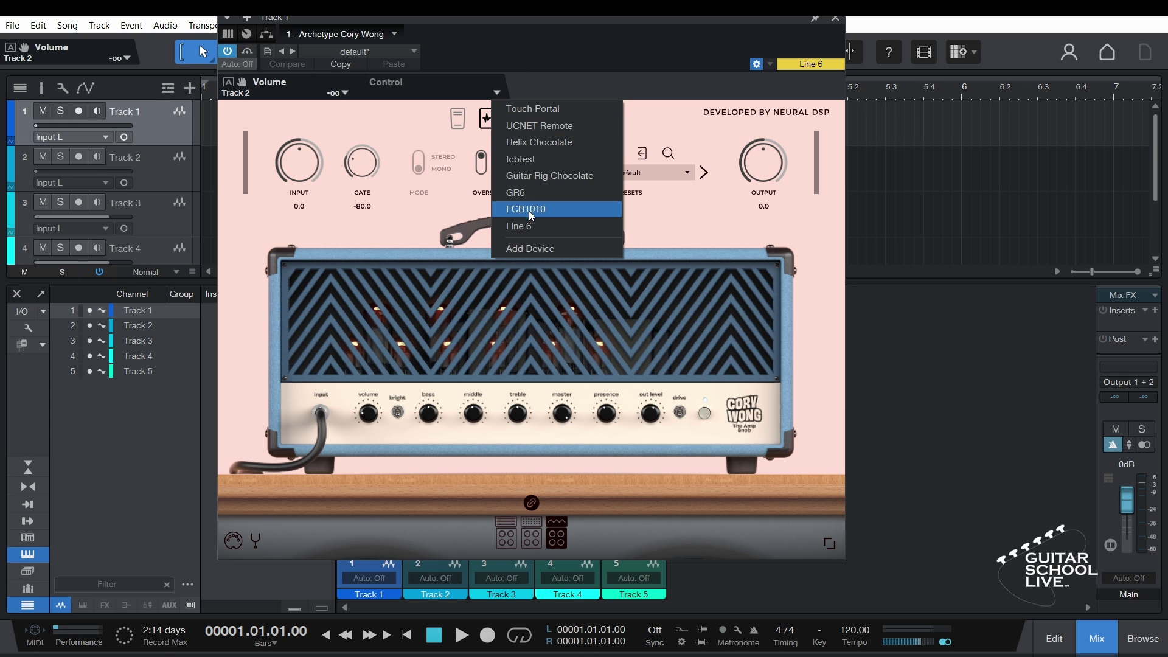
{"action": "left_click", "coordinate": [534, 225]}
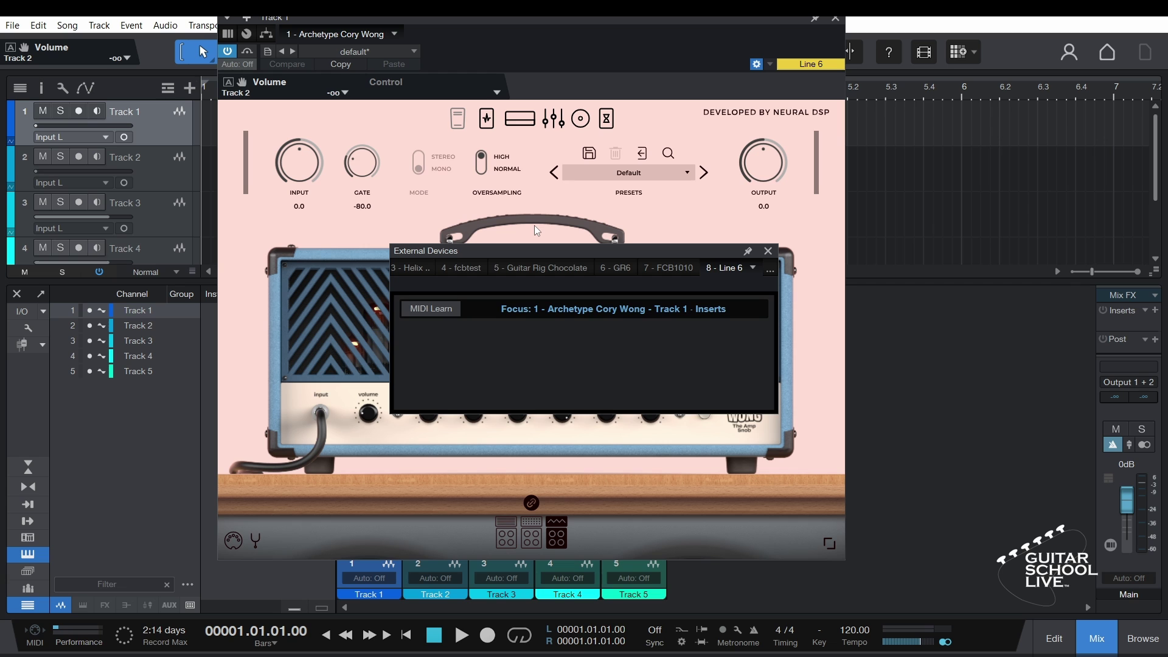
- MIDI-learn the footswitches as CC 1 to CC 5, CC 20 and CC 21, and fit the External Devices window beside the plug-in
{"action": "left_click_drag", "start_coordinate": [502, 250], "coordinate": [924, 216]}
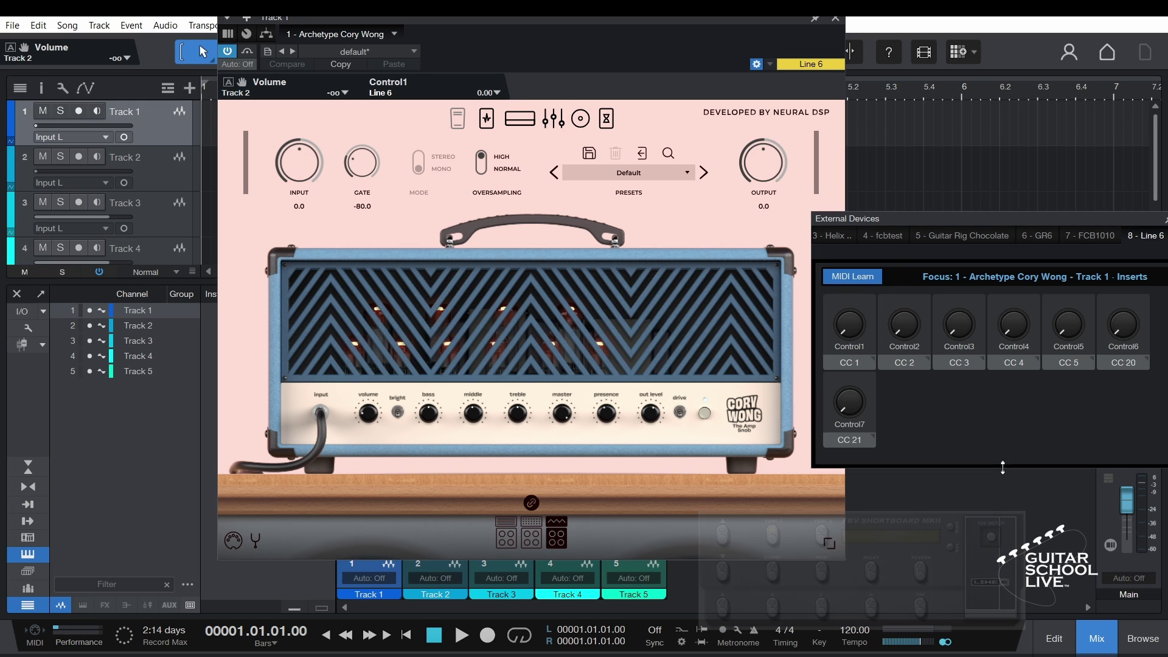
{"action": "left_click_drag", "start_coordinate": [1024, 219], "coordinate": [964, 232]}
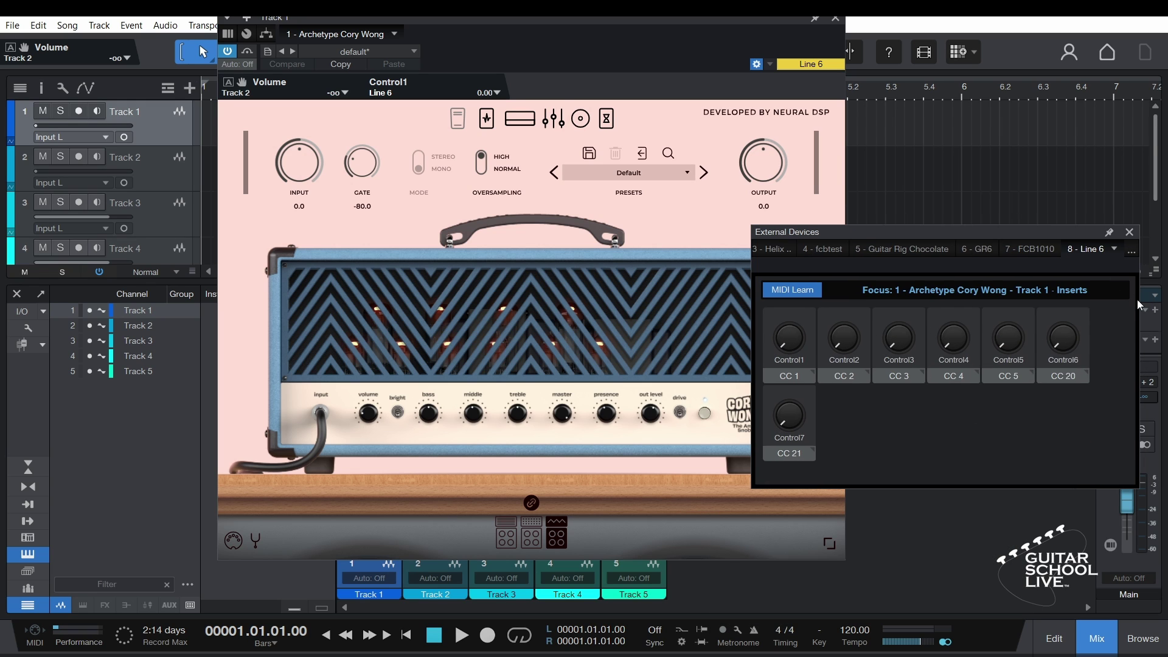
{"action": "left_click_drag", "start_coordinate": [1137, 306], "coordinate": [1069, 306]}
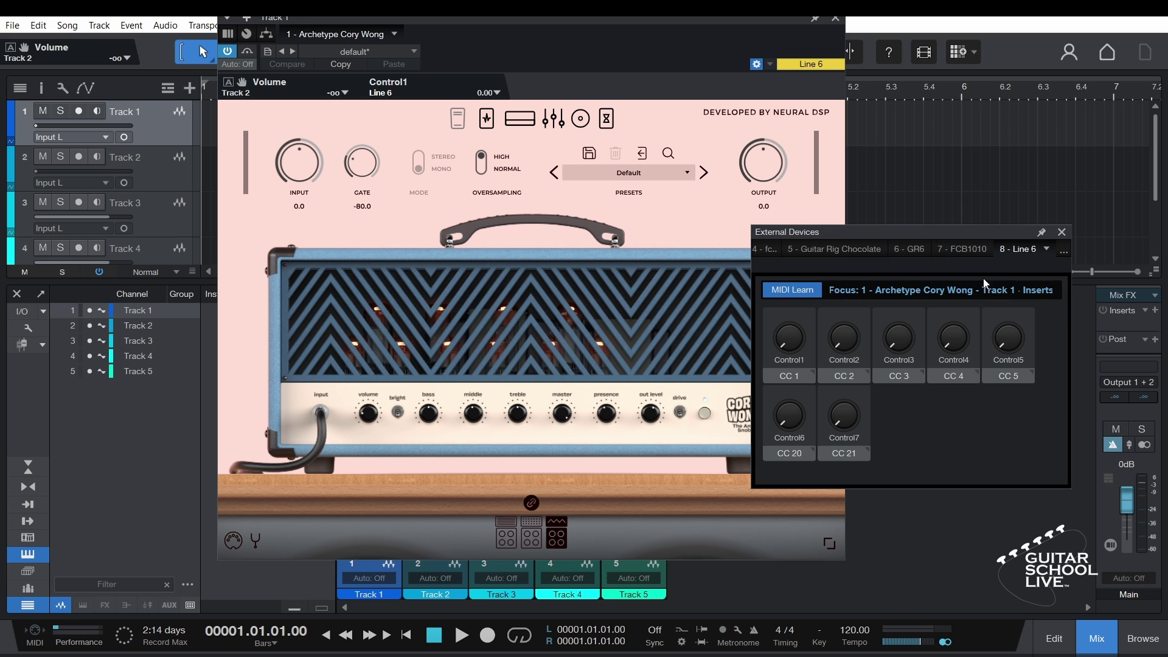
{"action": "left_click_drag", "start_coordinate": [893, 232], "coordinate": [982, 235]}
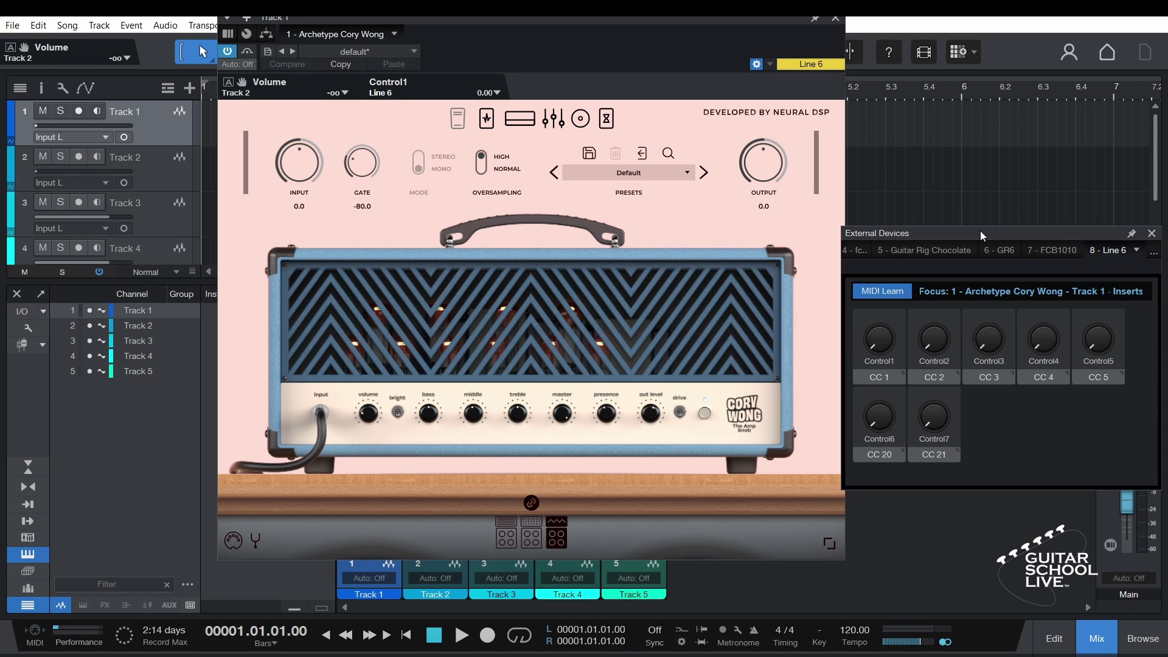
- Set Control1 through Control5 of the Line 6 device to Button (on/off)
{"action": "left_click", "coordinate": [901, 374]}
{"action": "left_click", "coordinate": [917, 429]}
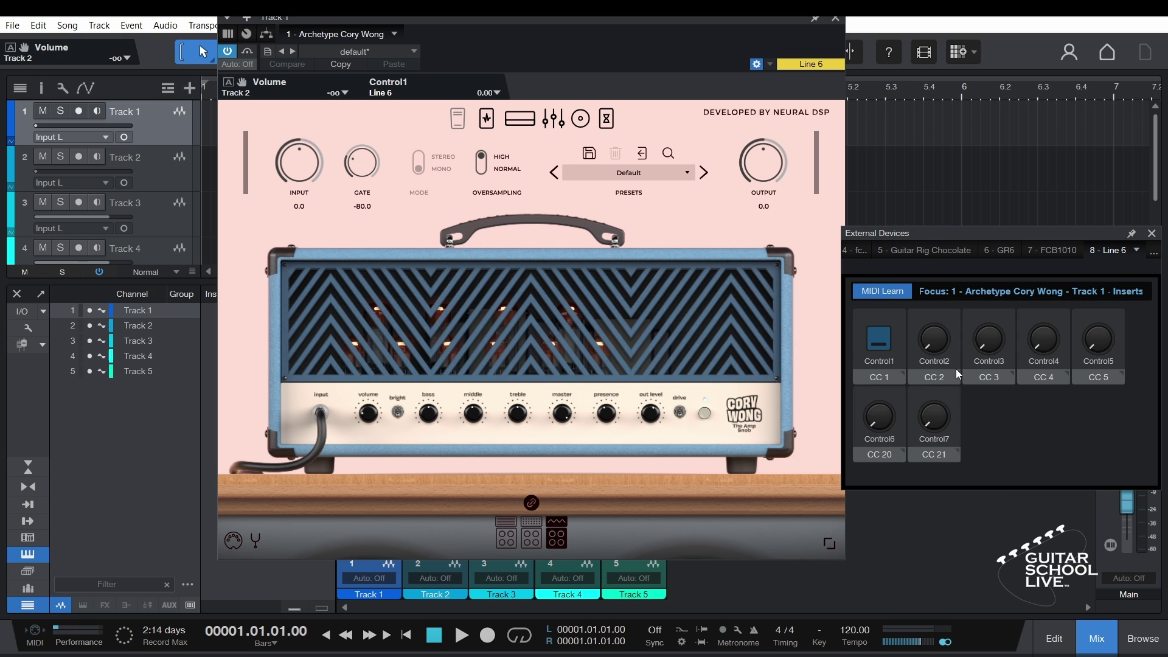
{"action": "left_click", "coordinate": [961, 376]}
{"action": "left_click", "coordinate": [963, 428]}
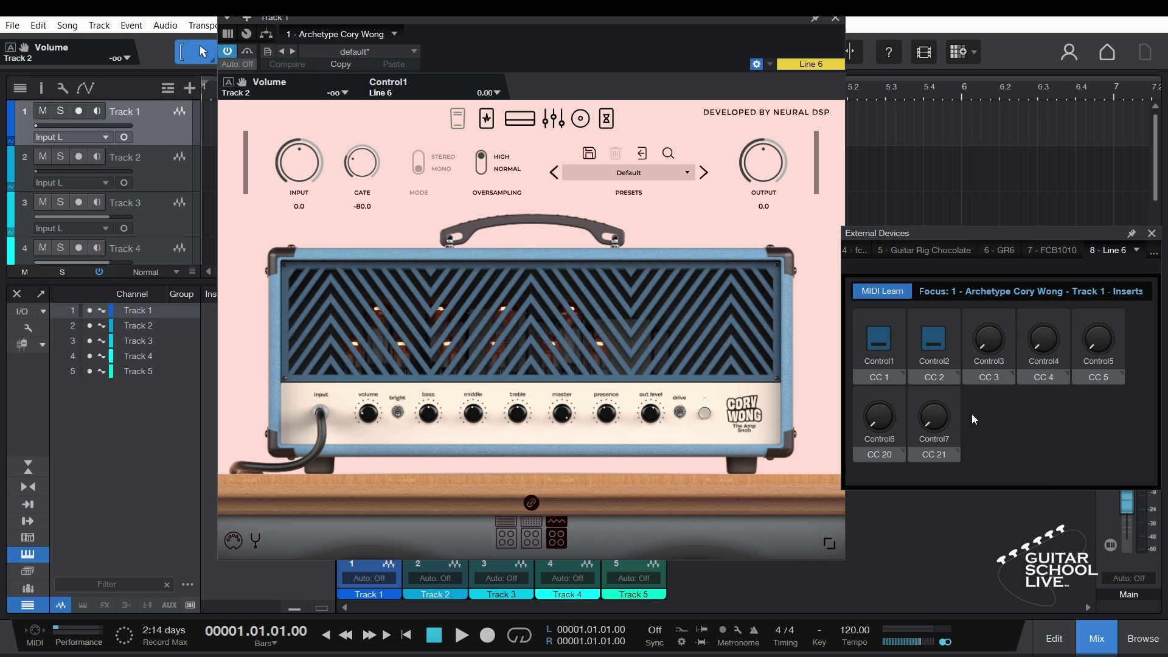
{"action": "left_click", "coordinate": [1014, 374]}
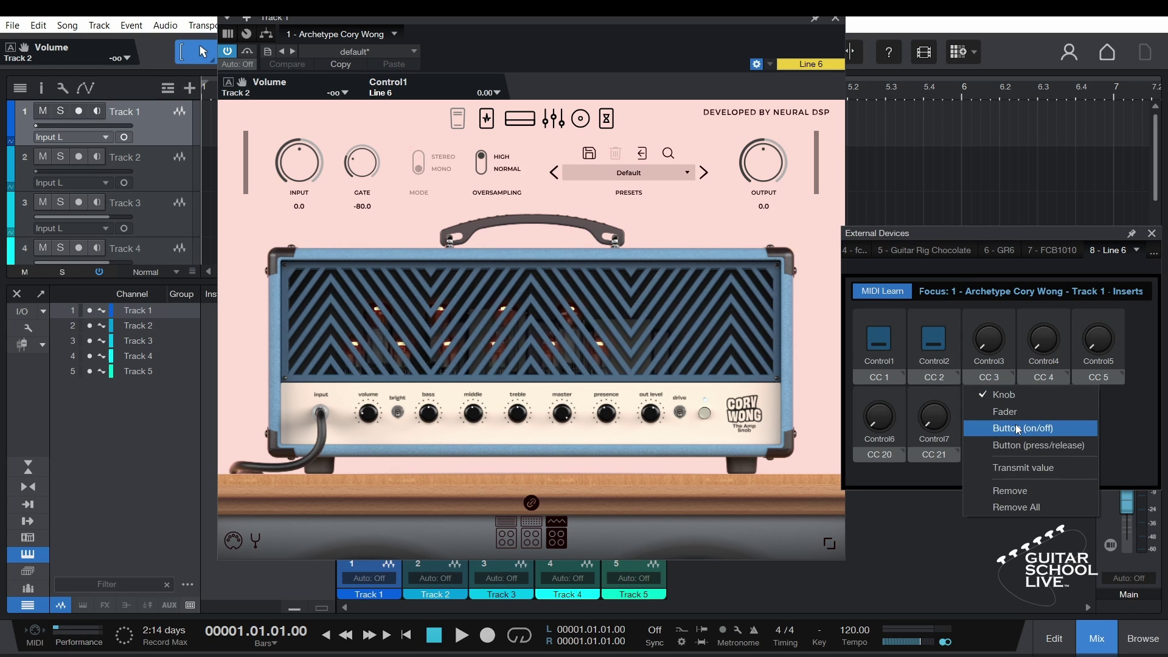
{"action": "left_click", "coordinate": [1059, 429]}
{"action": "left_click", "coordinate": [1069, 374]}
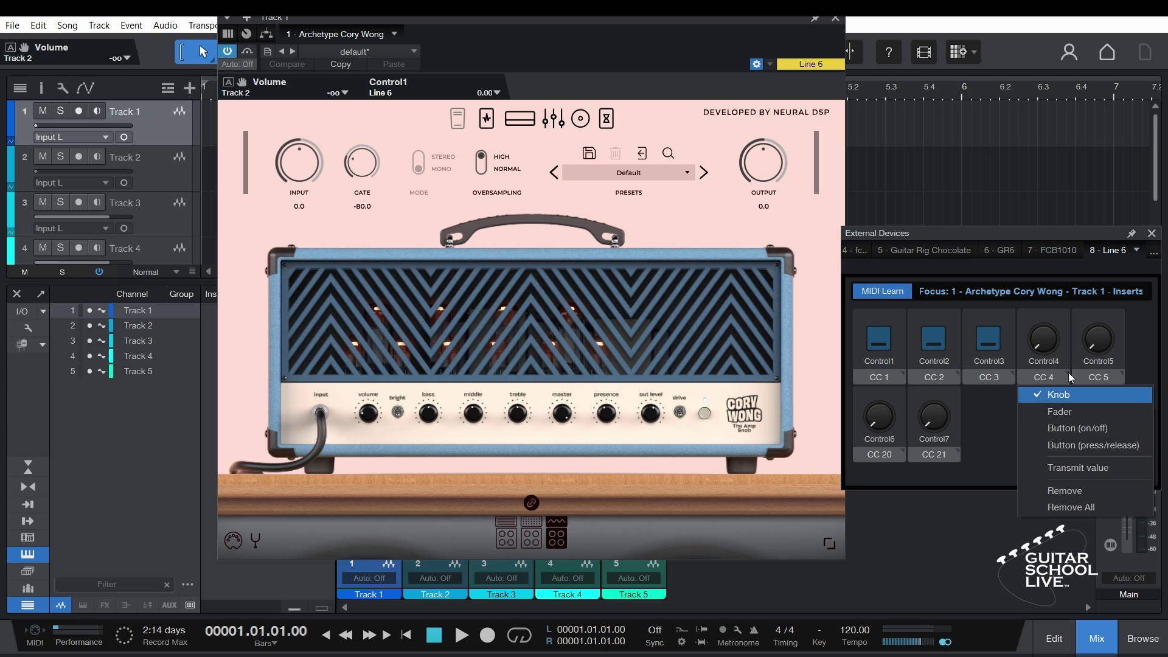
{"action": "left_click", "coordinate": [1069, 429]}
{"action": "left_click", "coordinate": [1123, 374]}
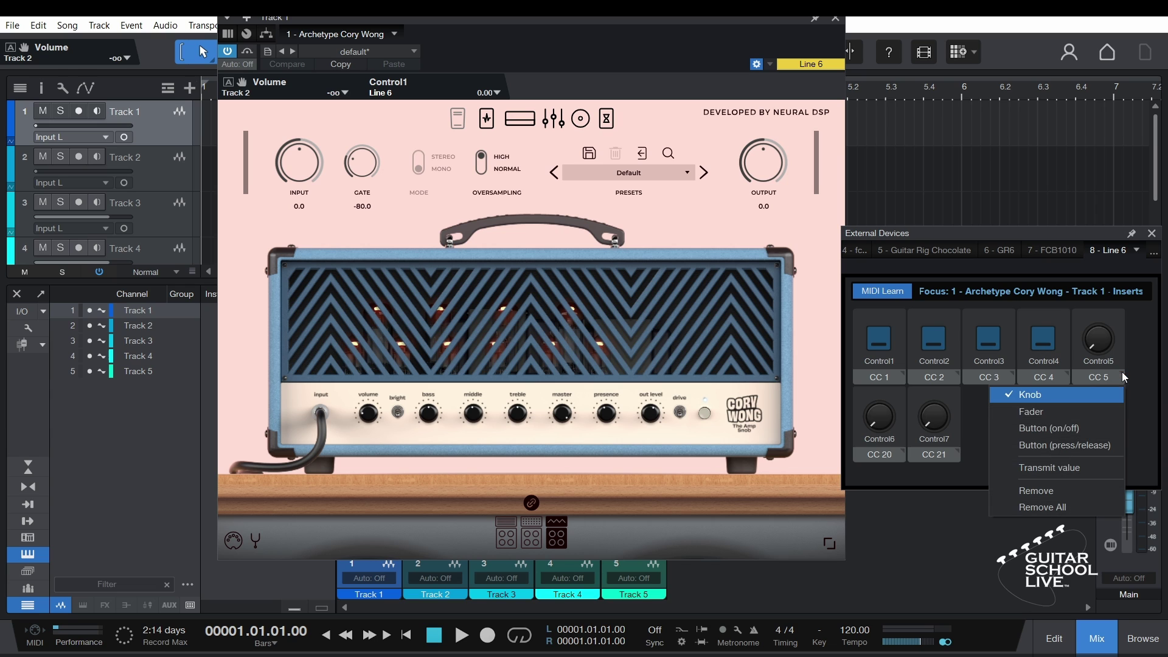
{"action": "left_click", "coordinate": [1074, 429]}
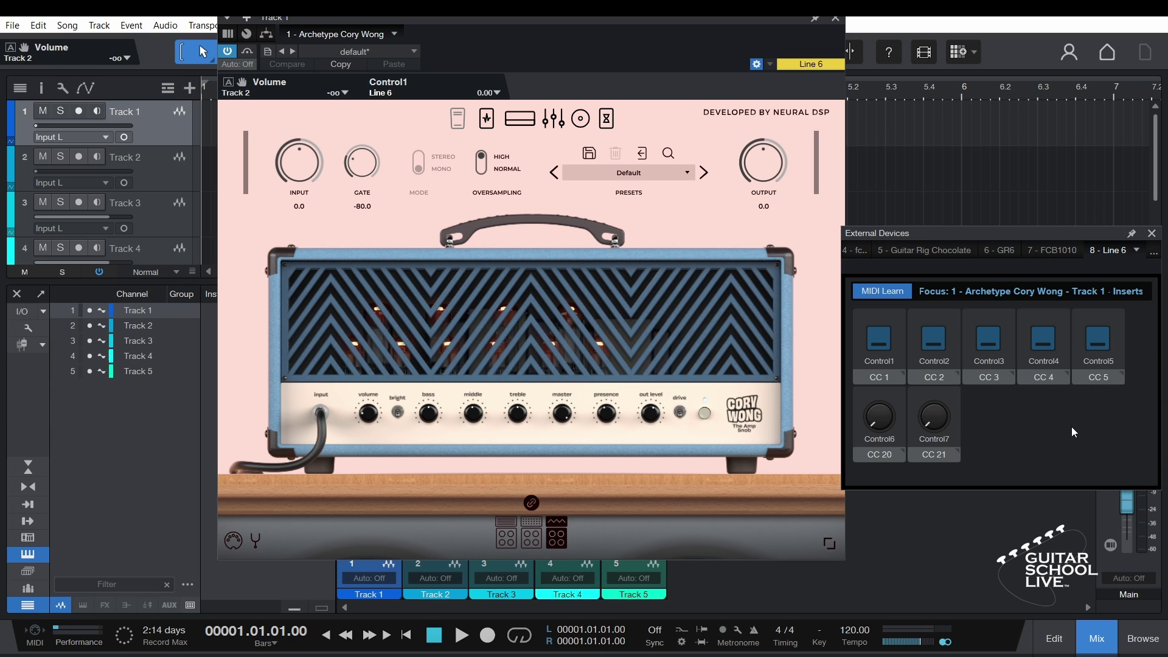
- Set Control6 and Control7 to Button (press/release) and turn off MIDI Learn
{"action": "left_click", "coordinate": [906, 454]}
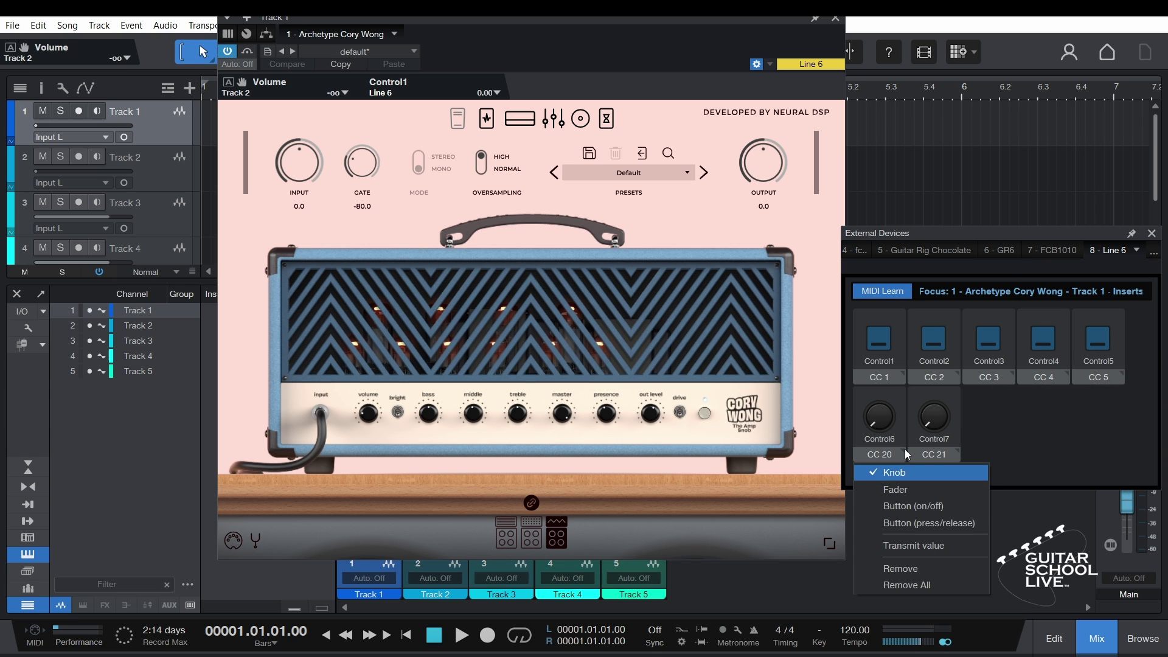
{"action": "left_click", "coordinate": [919, 517]}
{"action": "left_click", "coordinate": [959, 455]}
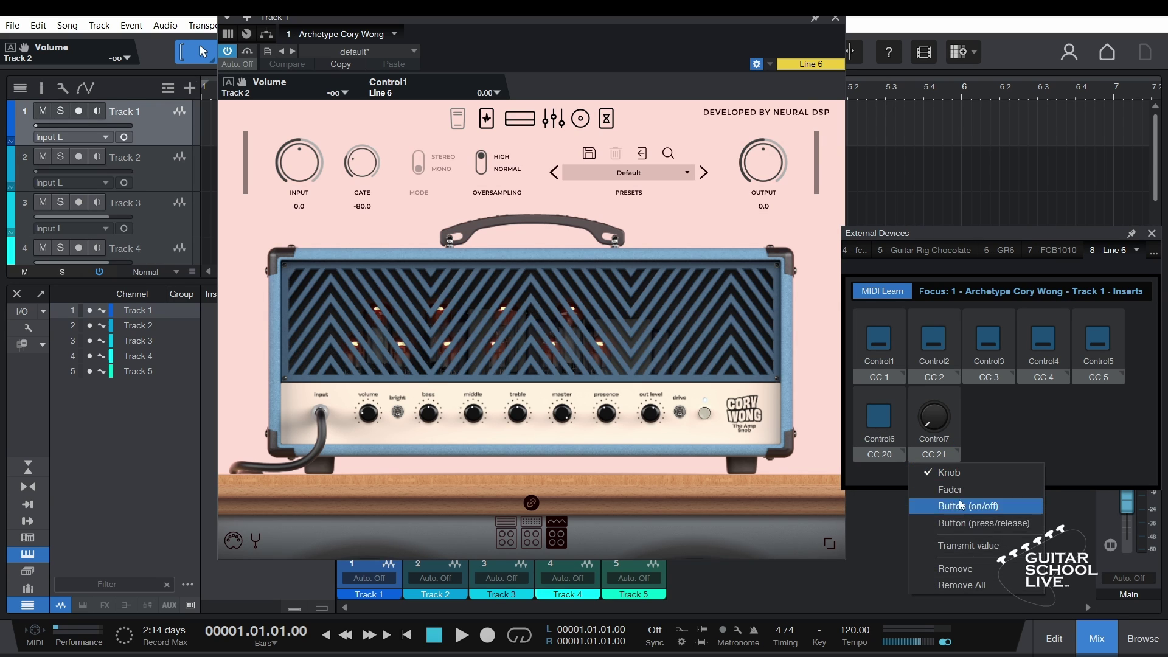
{"action": "left_click", "coordinate": [959, 521]}
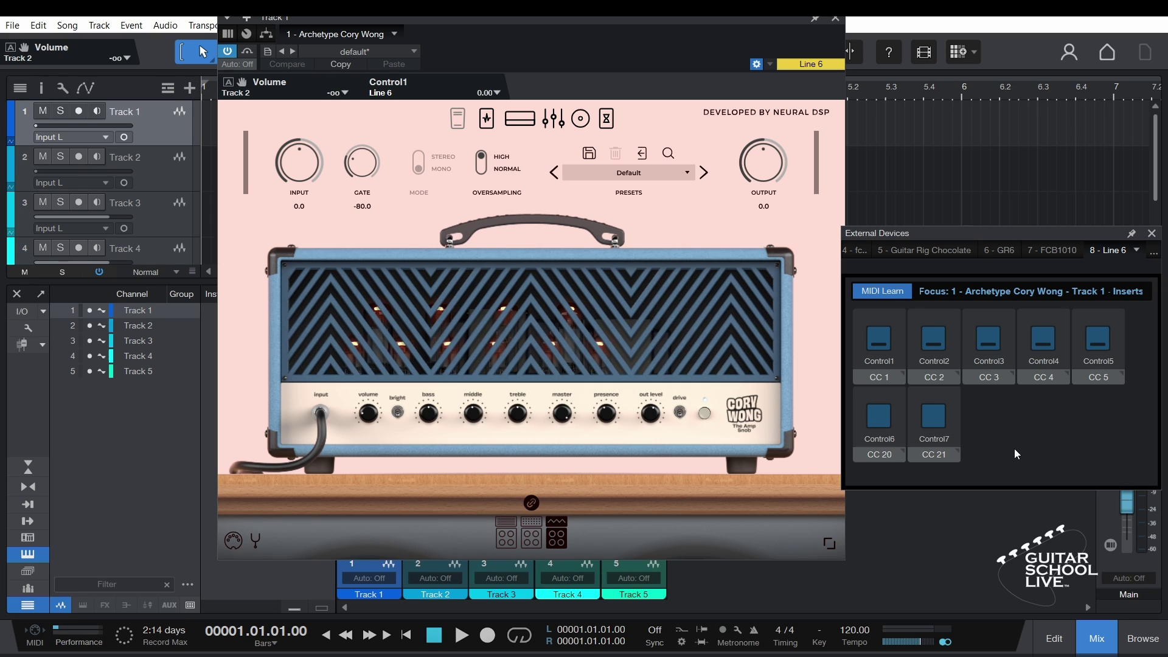
{"action": "left_click", "coordinate": [878, 288]}
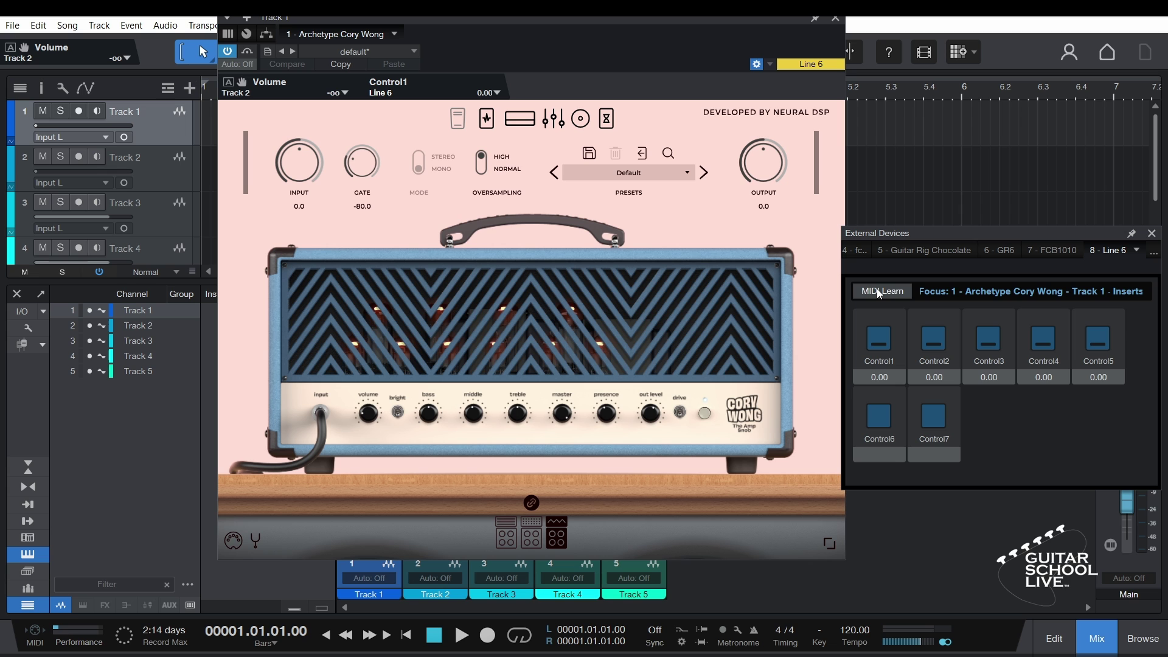
- In the plug-in's pedals section, link the Postal Service switch to Control1 and the 4th Position Compressor switch to Control2
{"action": "left_click", "coordinate": [485, 118]}
{"action": "left_click", "coordinate": [485, 119]}
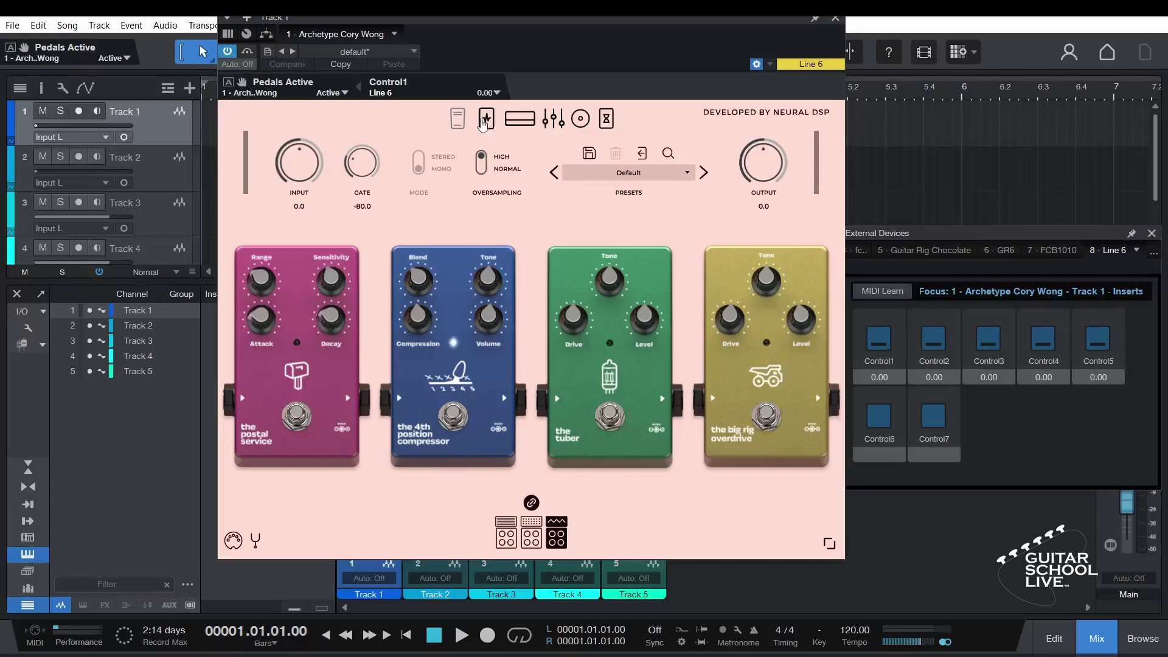
{"action": "left_click", "coordinate": [301, 416]}
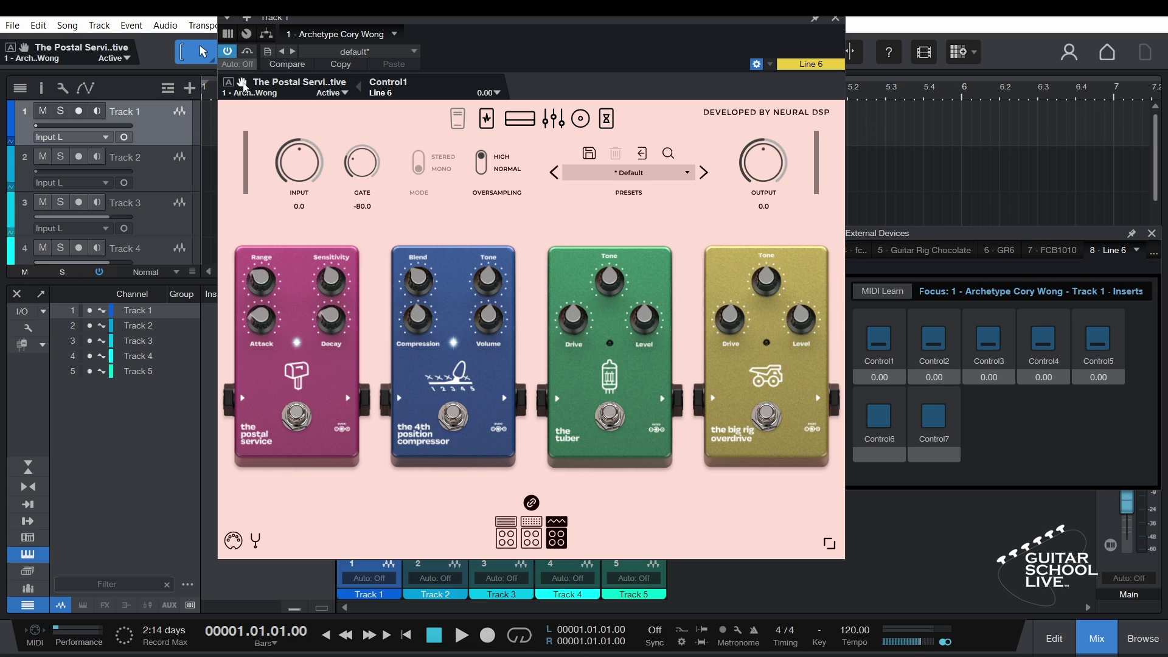
{"action": "left_click_drag", "start_coordinate": [244, 85], "coordinate": [886, 348]}
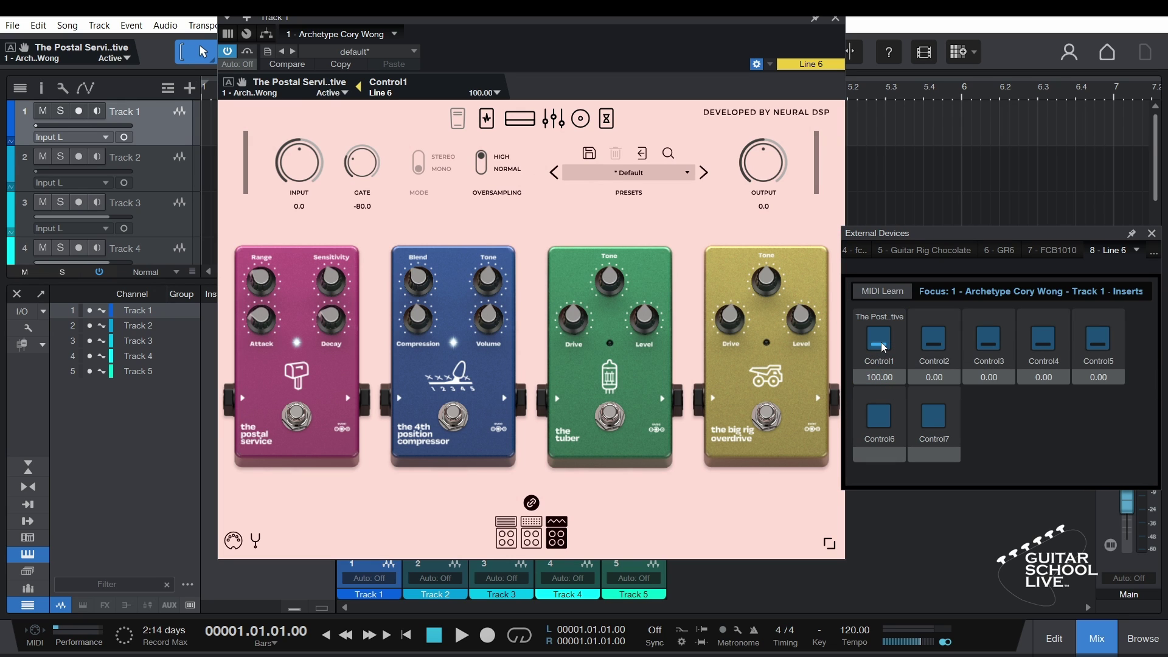
{"action": "left_click", "coordinate": [452, 403]}
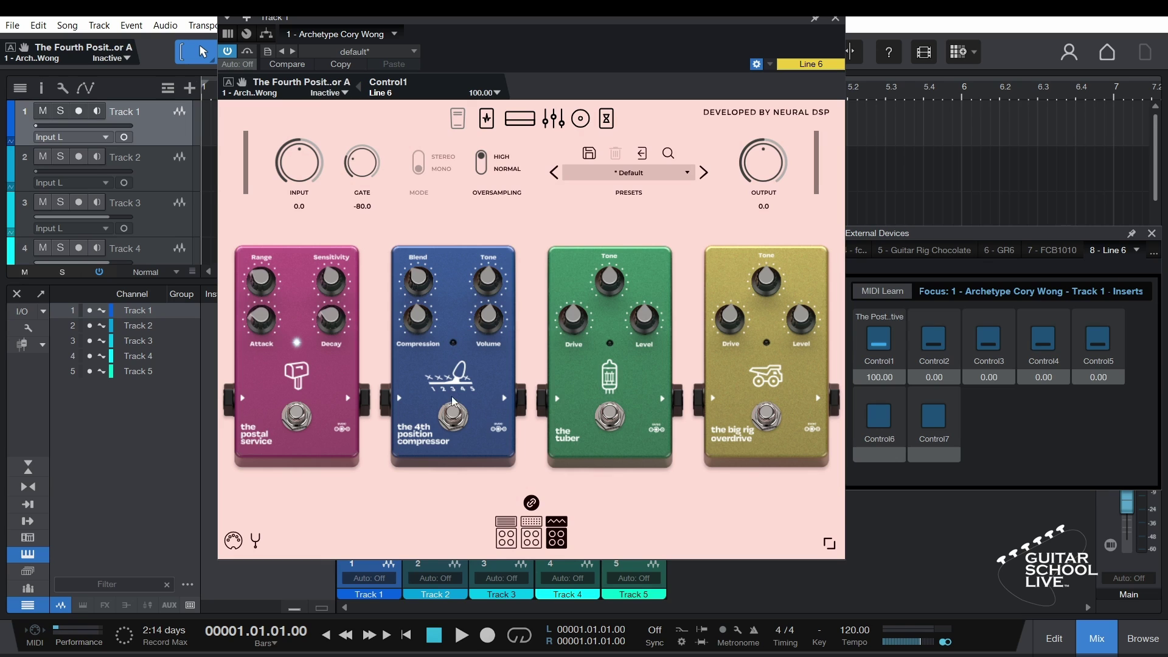
{"action": "left_click_drag", "start_coordinate": [243, 82], "coordinate": [942, 347]}
- Link the Tuber pedal's switch to Control3 and the Big Rig Overdrive pedal's switch to Control5
{"action": "left_click", "coordinate": [609, 418]}
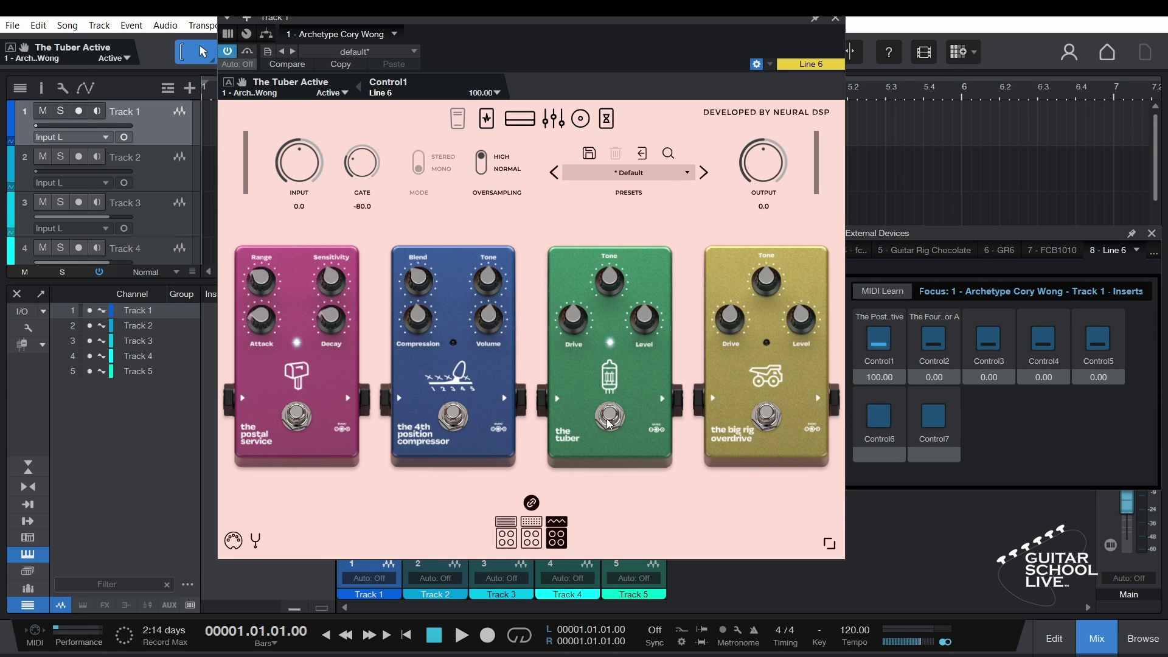
{"action": "left_click_drag", "start_coordinate": [243, 84], "coordinate": [996, 351]}
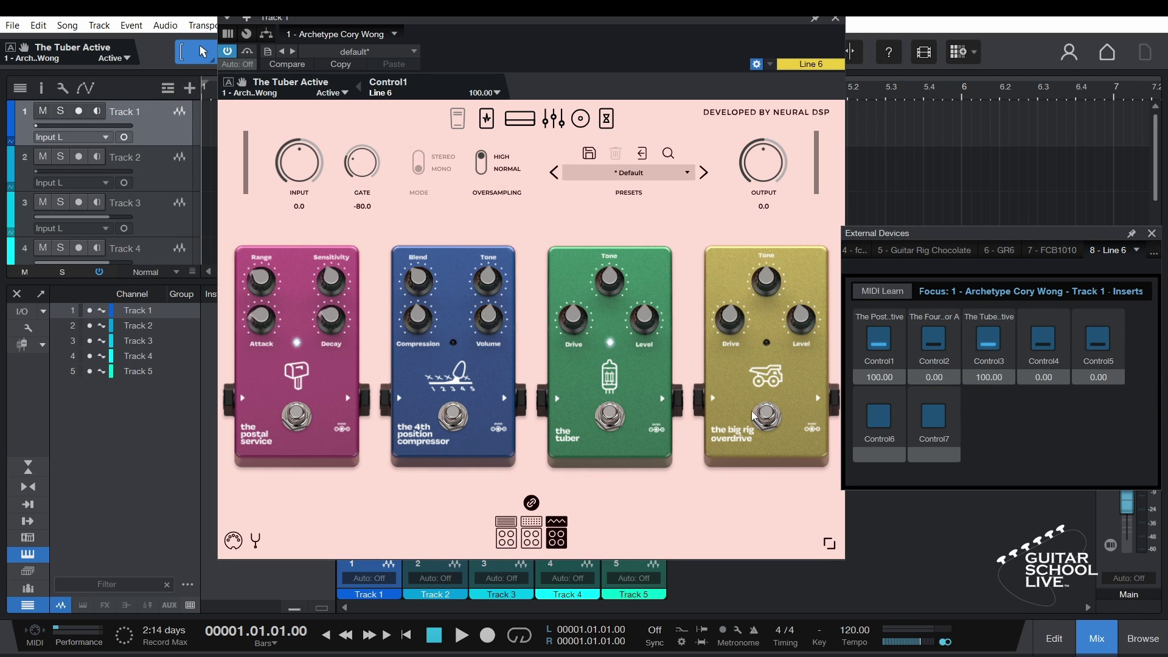
{"action": "left_click", "coordinate": [766, 416]}
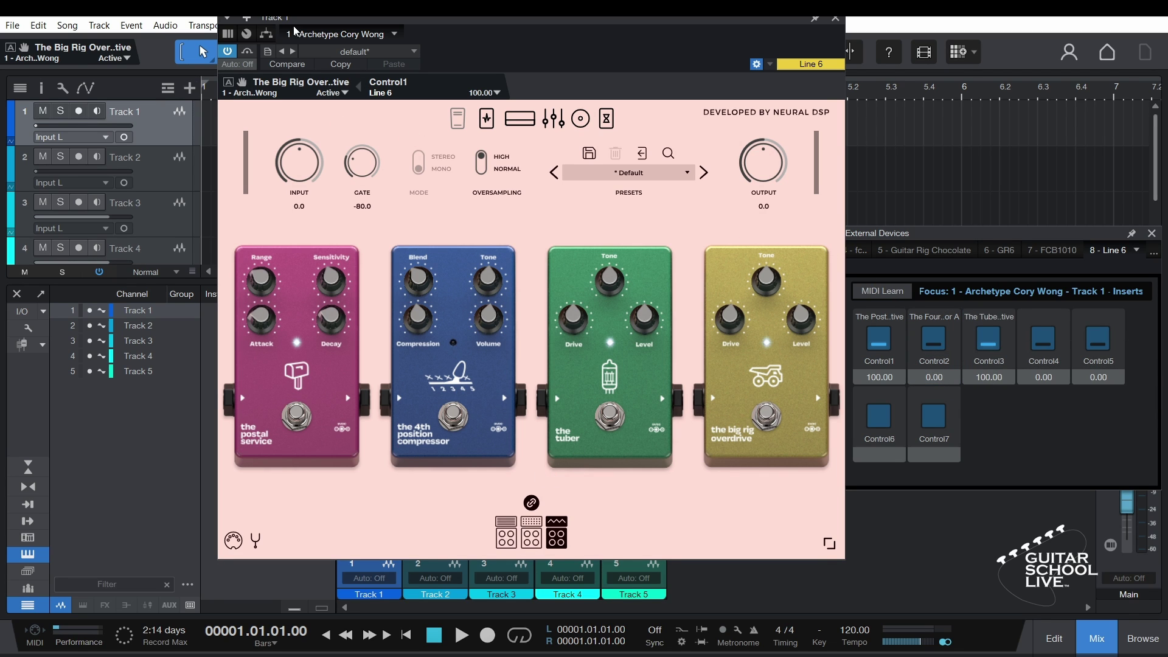
{"action": "left_click_drag", "start_coordinate": [243, 84], "coordinate": [1101, 339]}
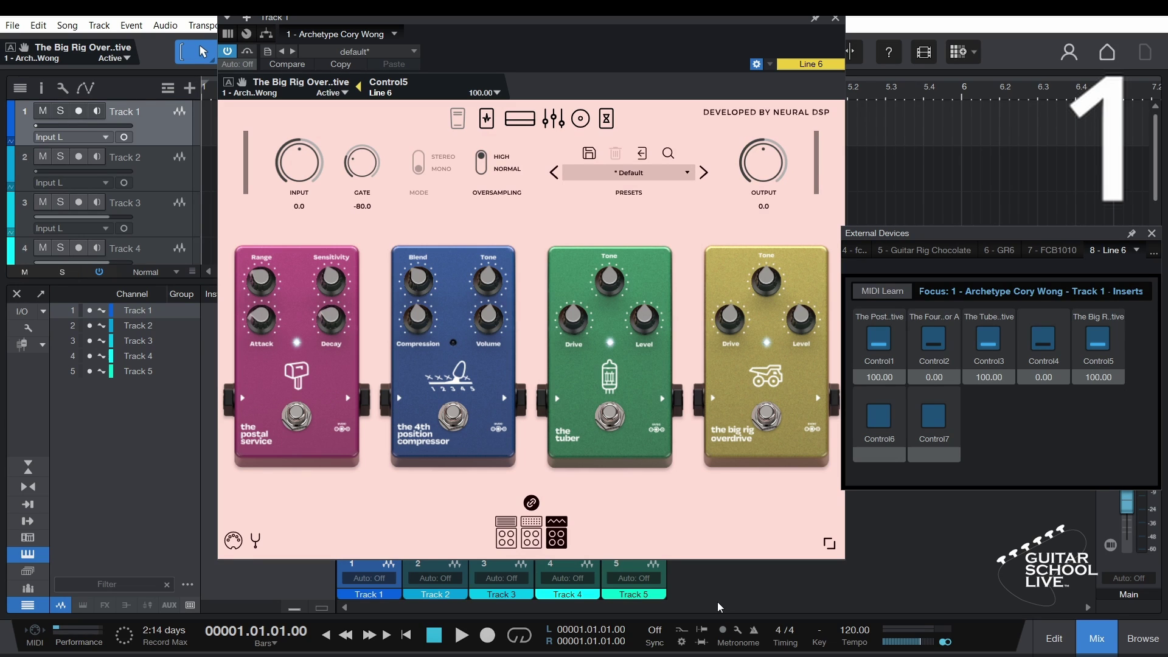
- Load the Crusher (Bass) preset from the Cory Wong factory presets and store it as a host preset named 1
{"action": "left_click", "coordinate": [635, 175]}
{"action": "mouse_move", "coordinate": [636, 264]}
{"action": "mouse_move", "coordinate": [724, 265]}
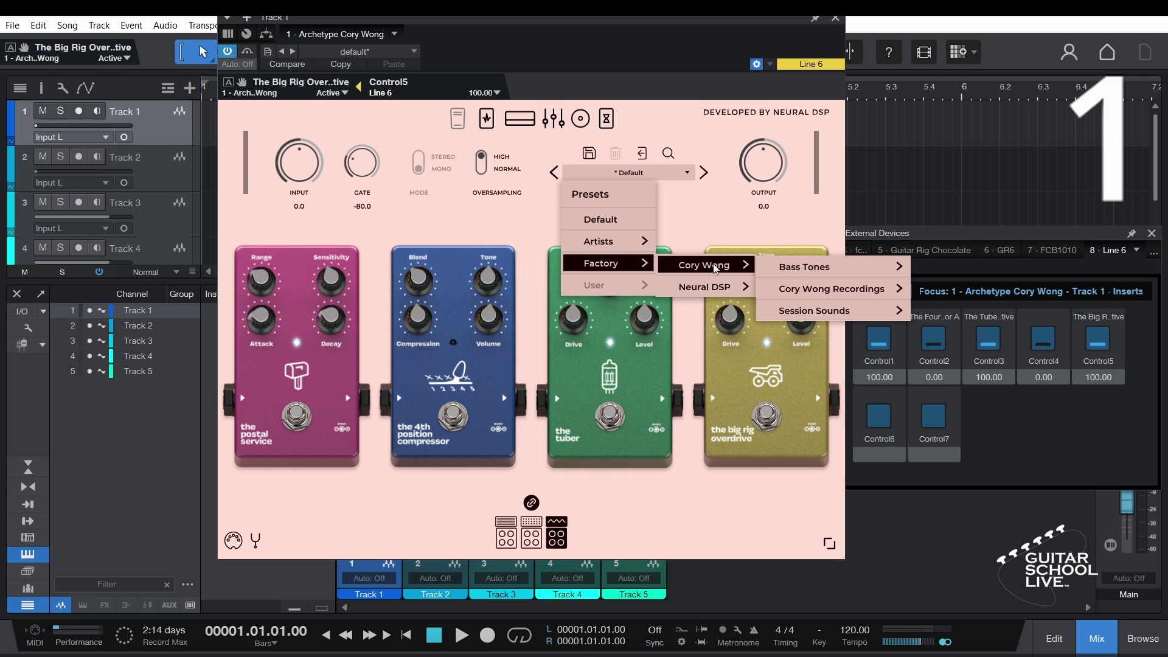
{"action": "mouse_move", "coordinate": [778, 267]}
{"action": "left_click", "coordinate": [940, 267]}
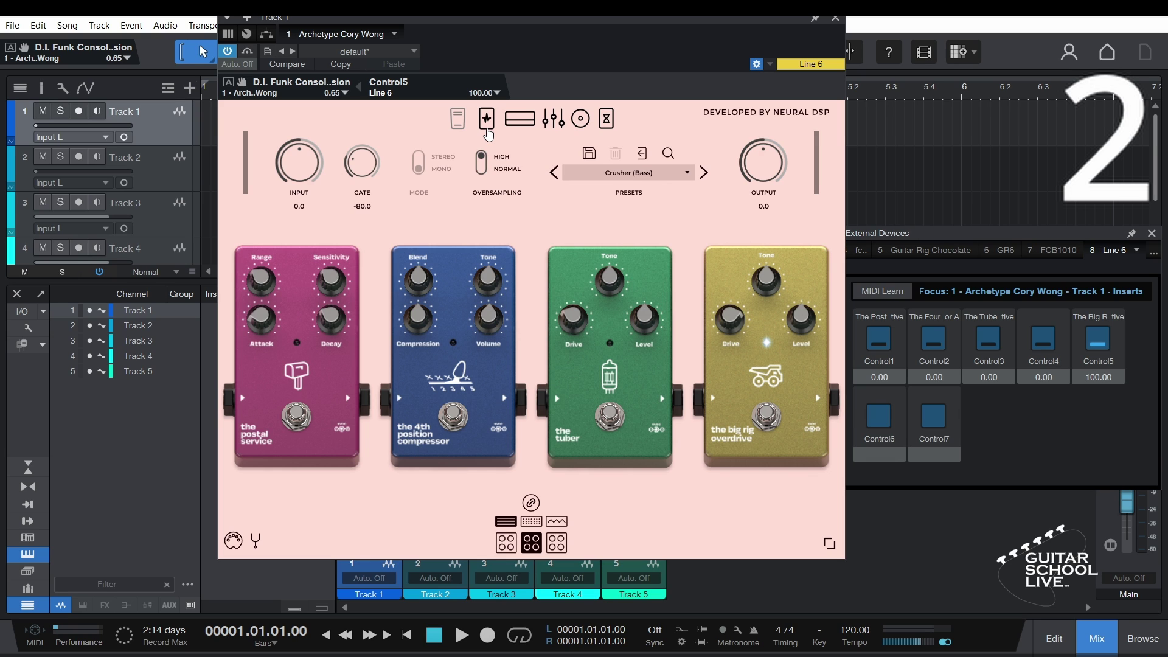
{"action": "left_click", "coordinate": [267, 54]}
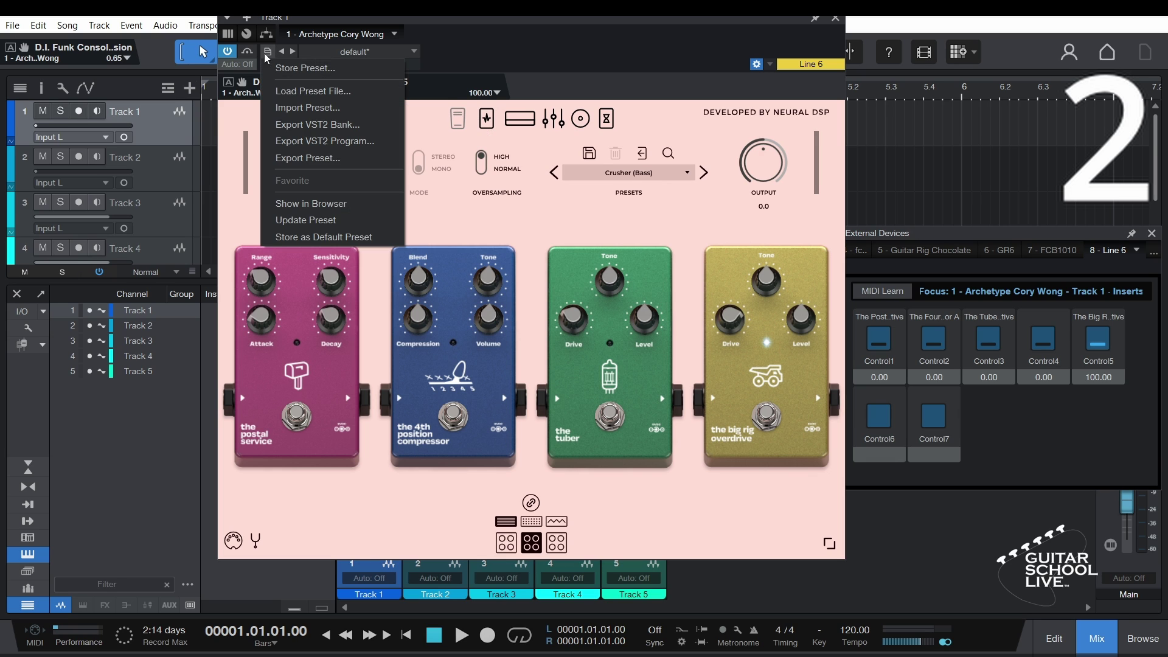
{"action": "left_click", "coordinate": [293, 69]}
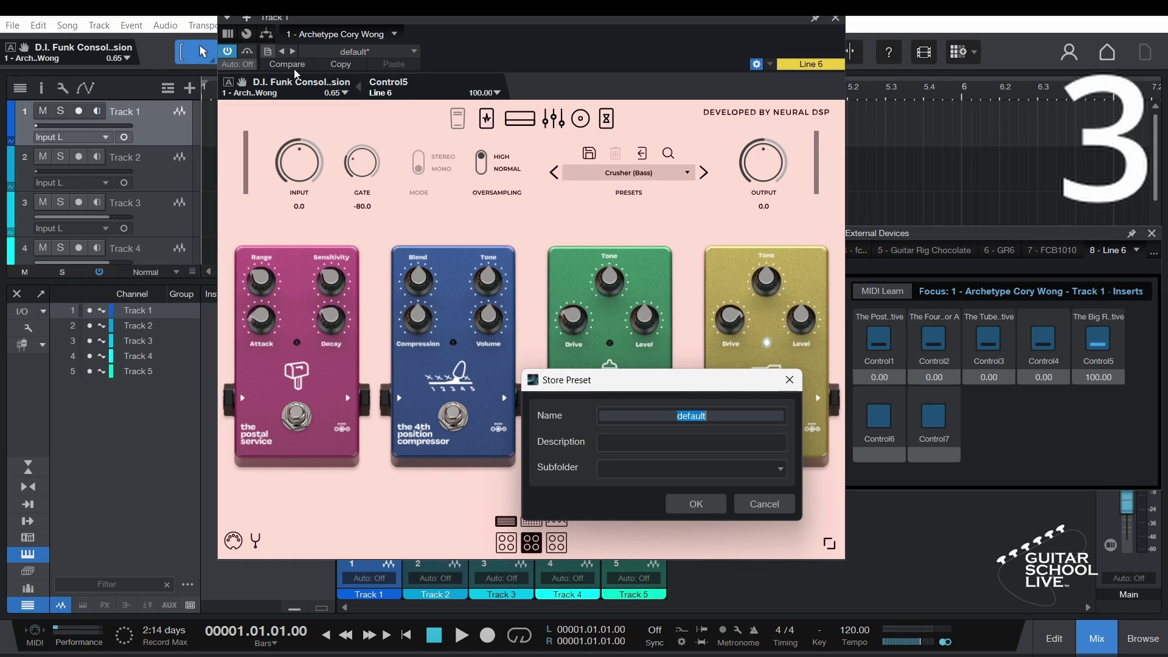
{"action": "type", "text": "1"}
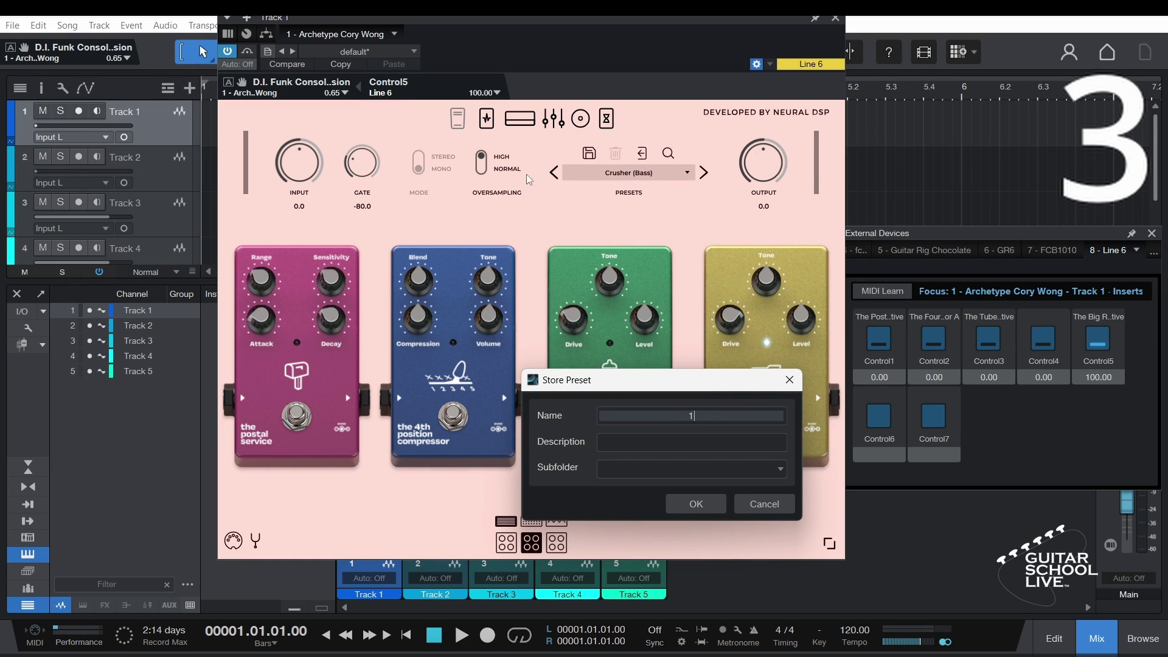
{"action": "left_click", "coordinate": [701, 503]}
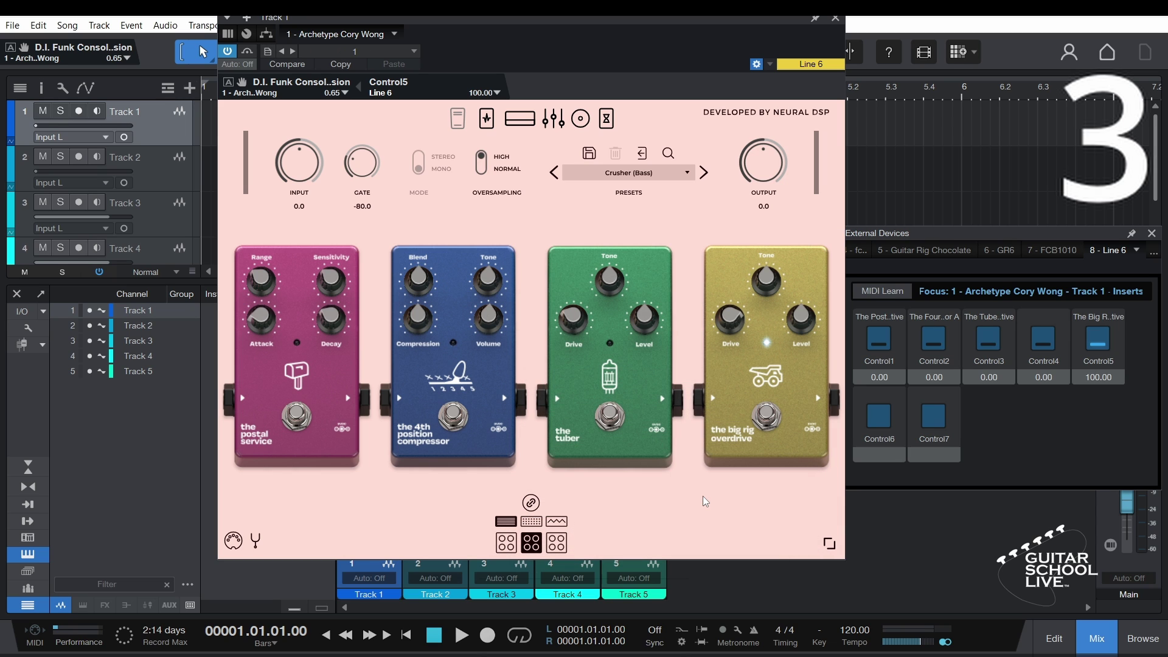
- Load the Celestial Dot preset from the Neural DSP factory presets and store it as host preset 2
{"action": "left_click", "coordinate": [614, 179]}
{"action": "mouse_move", "coordinate": [633, 263]}
{"action": "mouse_move", "coordinate": [698, 289]}
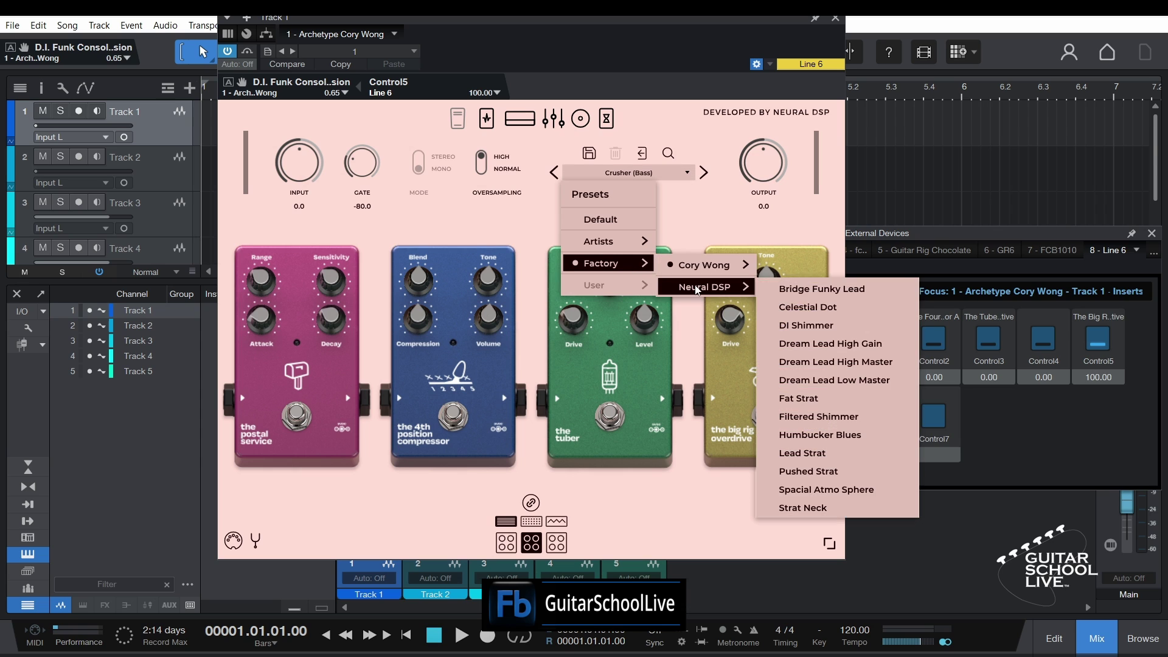
{"action": "left_click", "coordinate": [798, 308]}
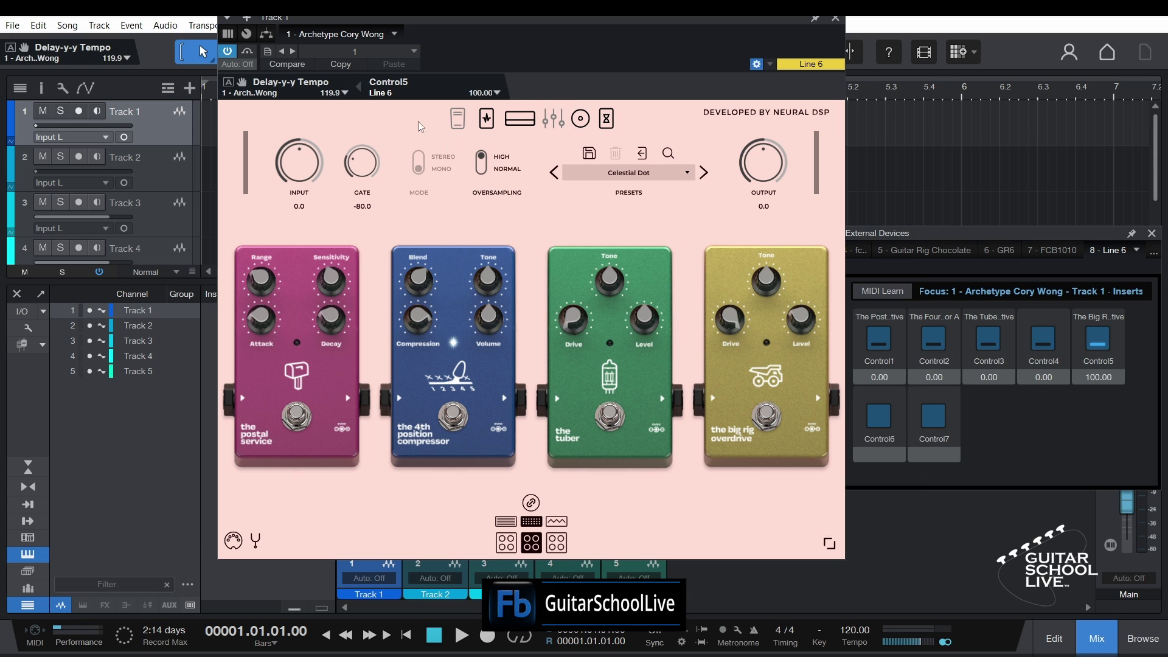
{"action": "left_click", "coordinate": [268, 51]}
{"action": "left_click", "coordinate": [300, 69]}
{"action": "type", "text": "2"}
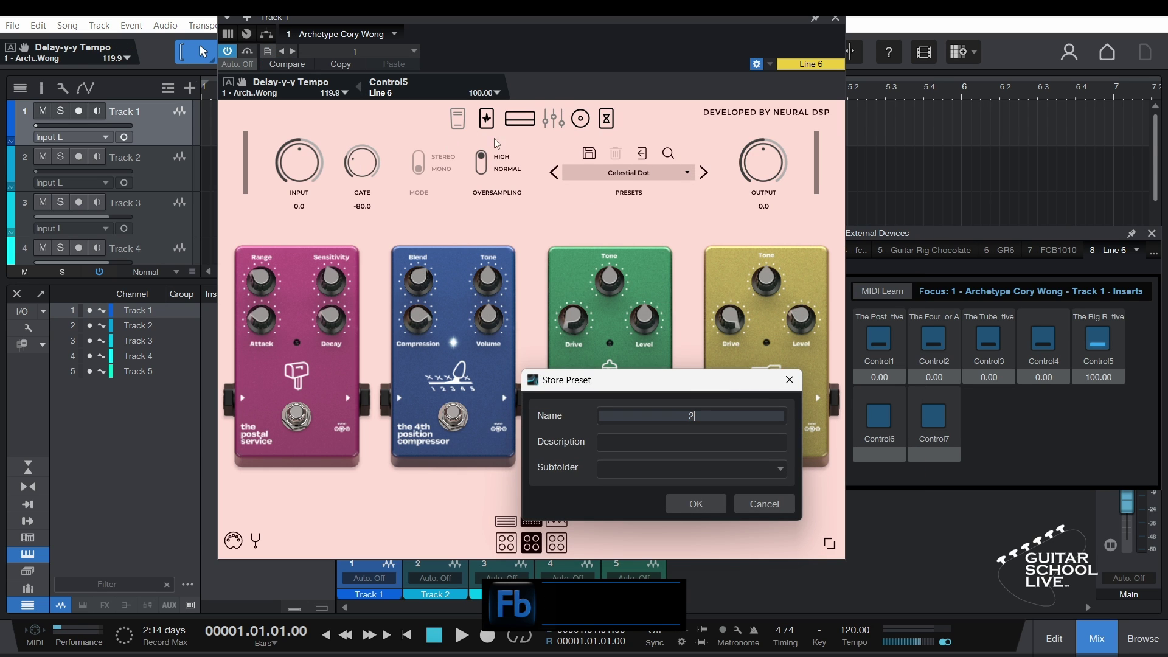
{"action": "left_click", "coordinate": [691, 502]}
- Load the Filtered Shimmer preset from the Neural DSP factory presets and store it as host preset 3
{"action": "left_click", "coordinate": [629, 172]}
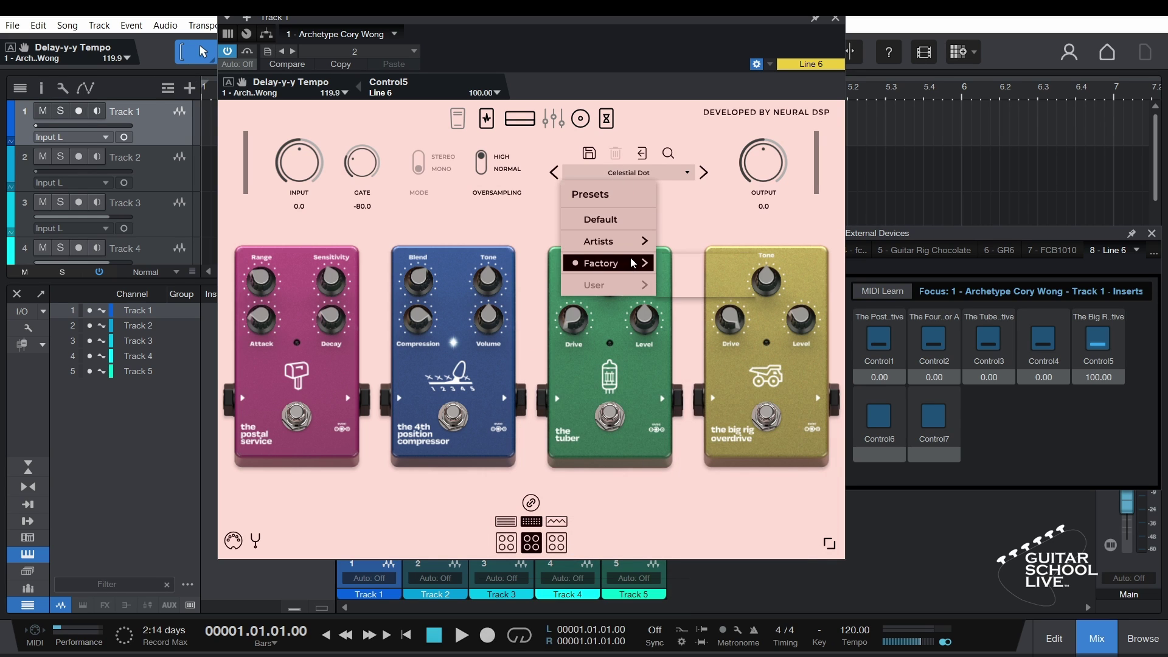
{"action": "mouse_move", "coordinate": [632, 262]}
{"action": "mouse_move", "coordinate": [709, 286]}
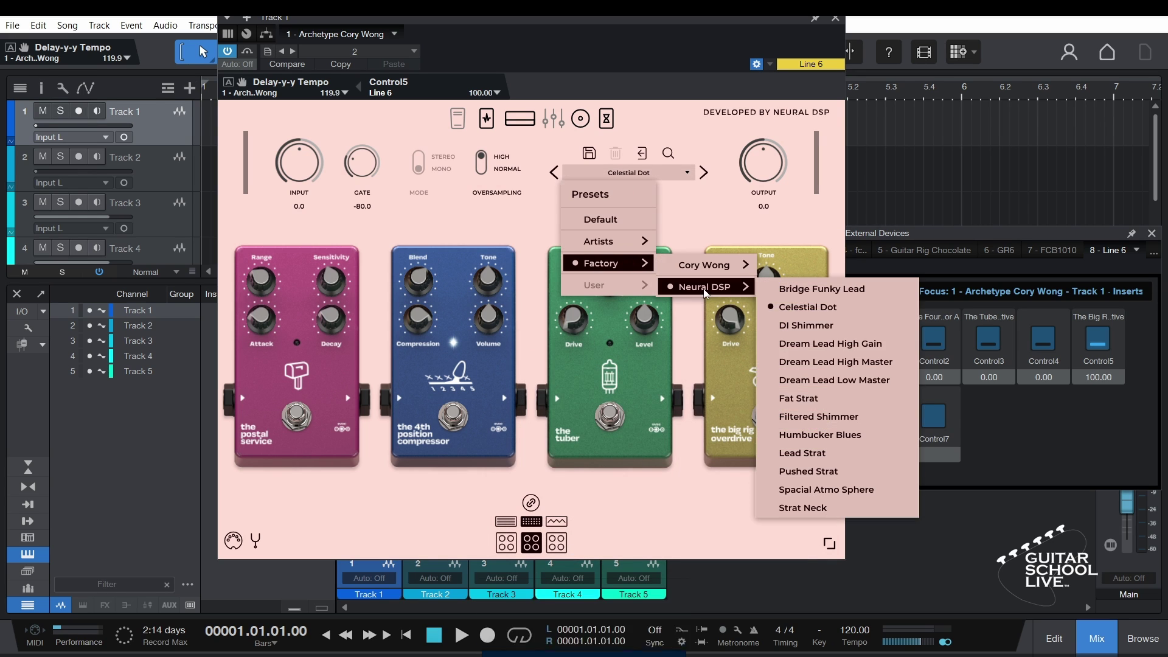
{"action": "left_click", "coordinate": [822, 416]}
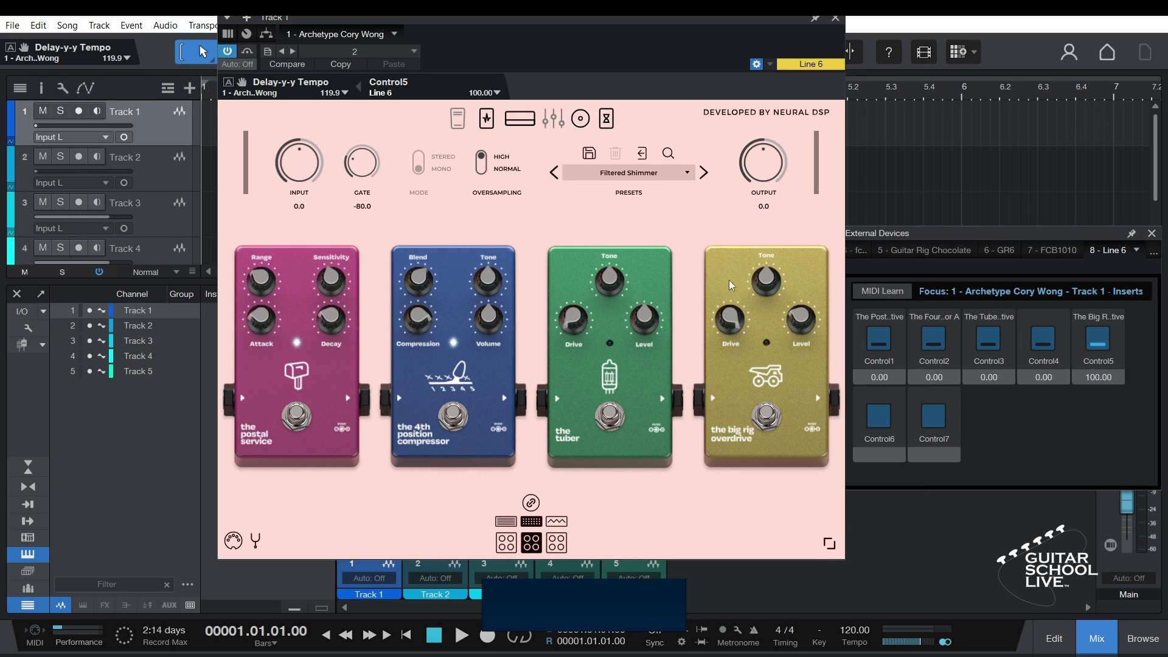
{"action": "left_click", "coordinate": [268, 53]}
{"action": "left_click", "coordinate": [298, 68]}
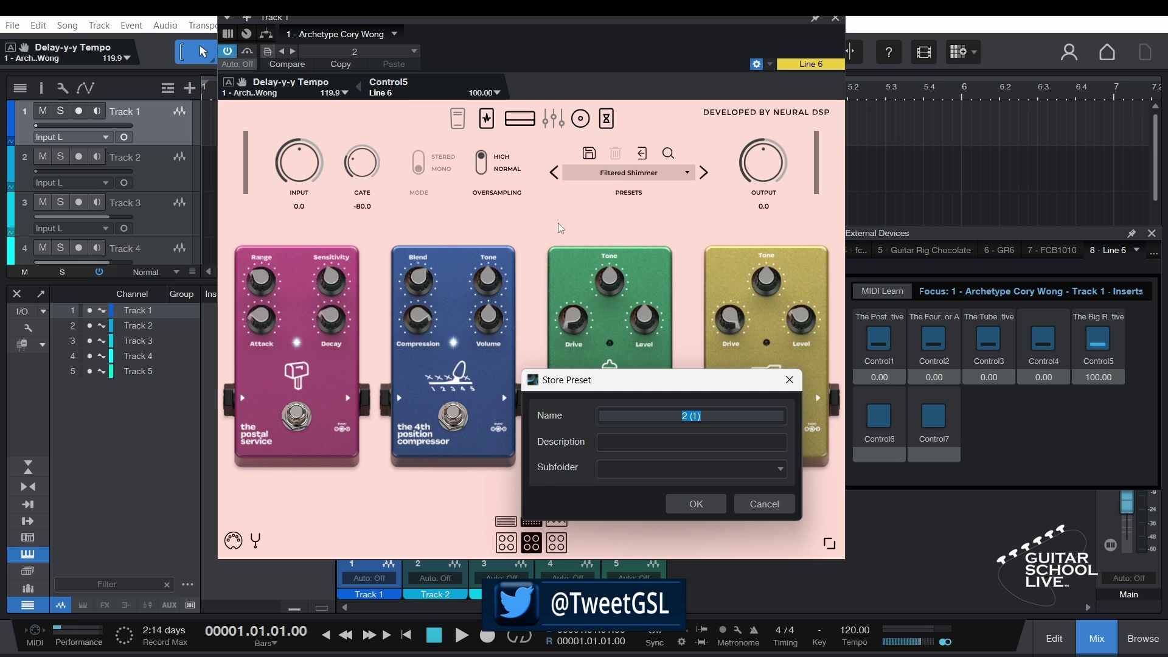
{"action": "type", "text": "3"}
{"action": "left_click", "coordinate": [696, 504]}
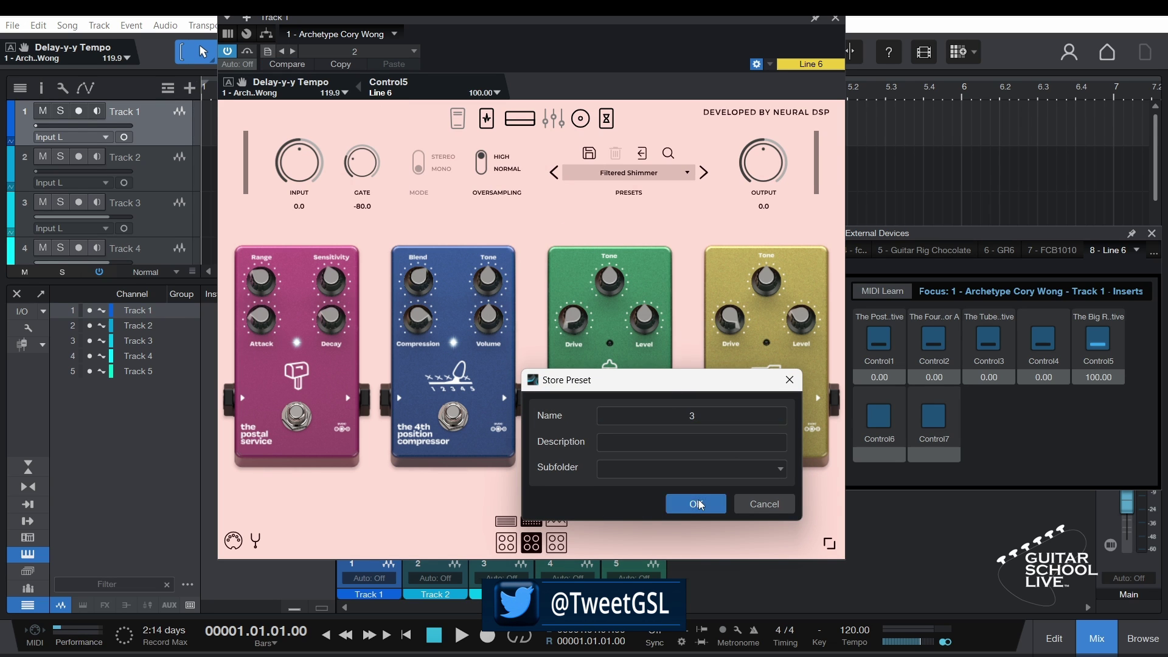
- Load the Companion Pass preset from the Cory Wong factory presets and store it as host preset 4
{"action": "left_click", "coordinate": [648, 176]}
{"action": "mouse_move", "coordinate": [646, 263]}
{"action": "mouse_move", "coordinate": [706, 266]}
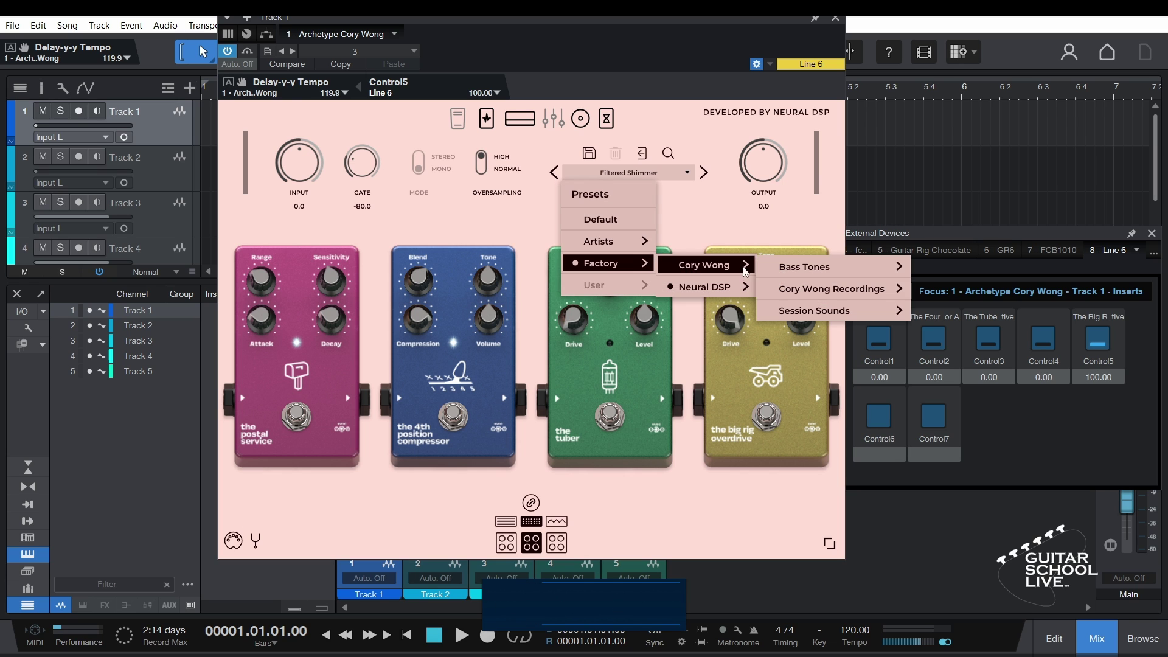
{"action": "mouse_move", "coordinate": [813, 295]}
{"action": "left_click", "coordinate": [971, 309]}
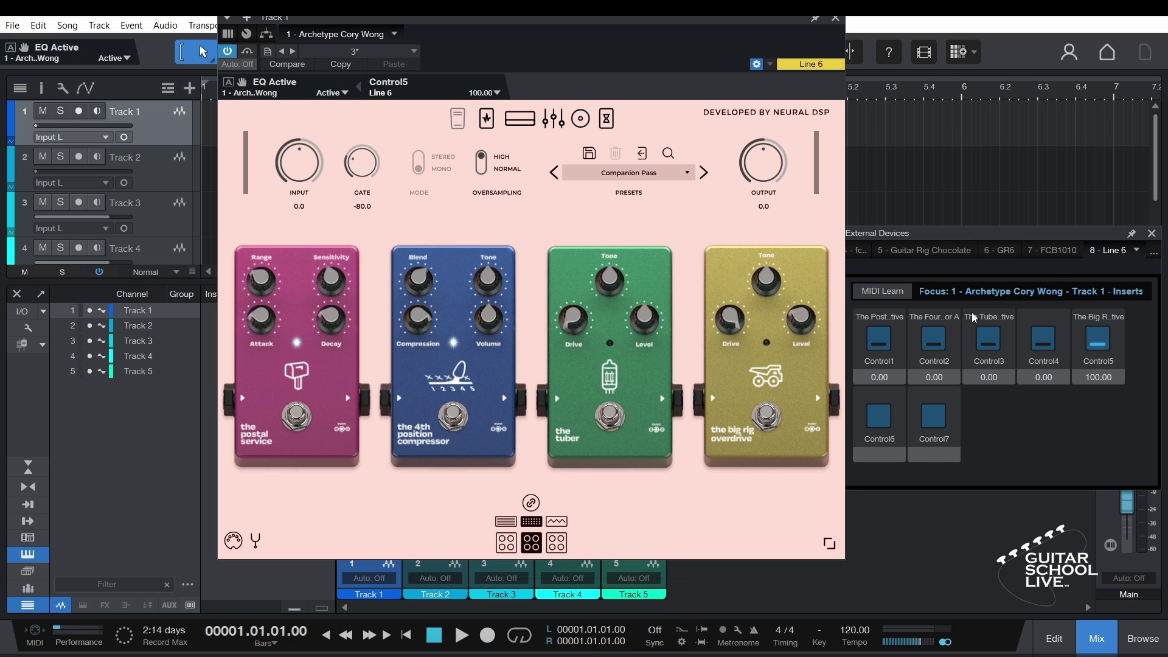
{"action": "left_click", "coordinate": [266, 34]}
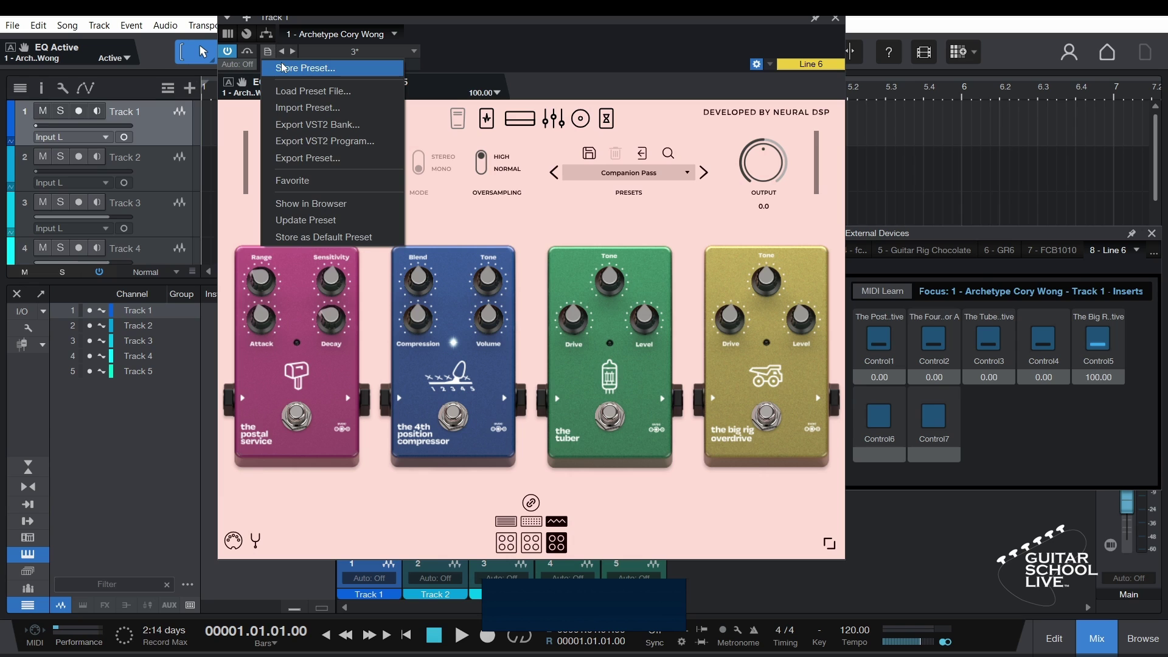
{"action": "left_click", "coordinate": [286, 66]}
{"action": "type", "text": "4"}
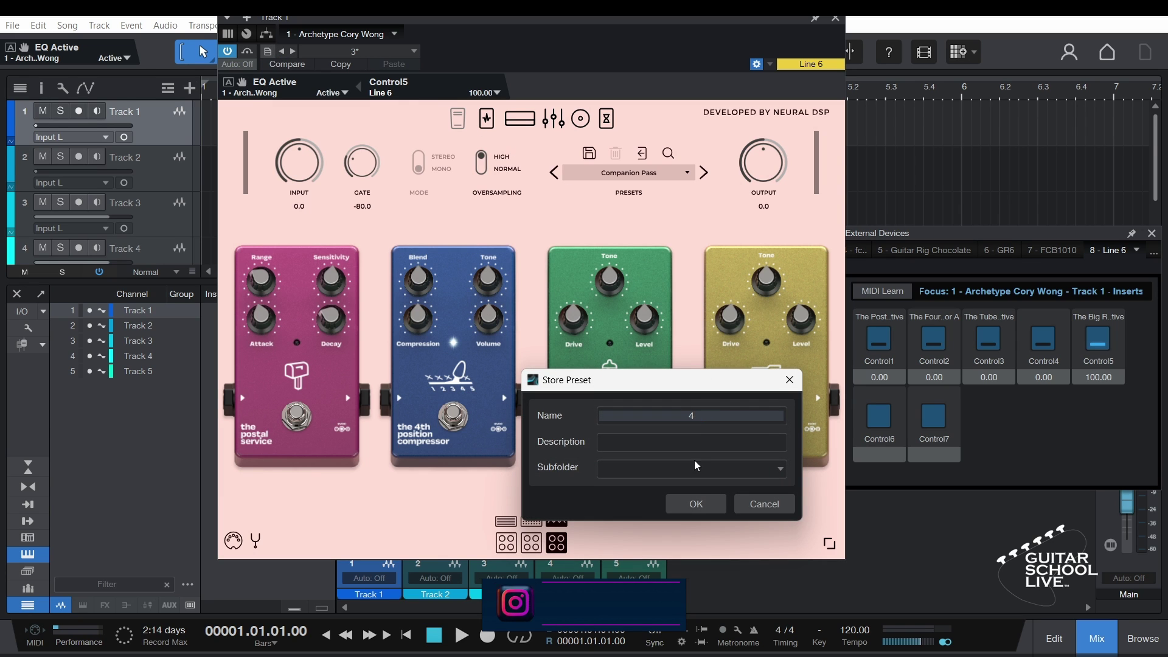
{"action": "left_click", "coordinate": [697, 502]}
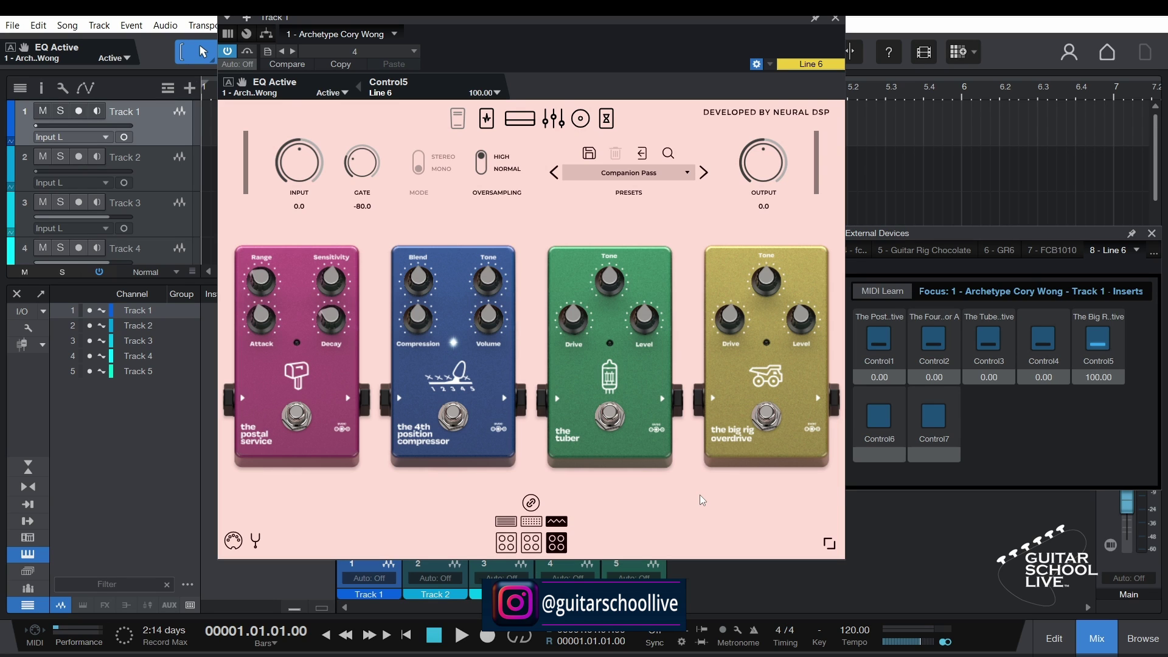
- Start assigning a command to Control6 and search the command list for "pres"
{"action": "right_click", "coordinate": [879, 425]}
{"action": "left_click", "coordinate": [891, 429]}
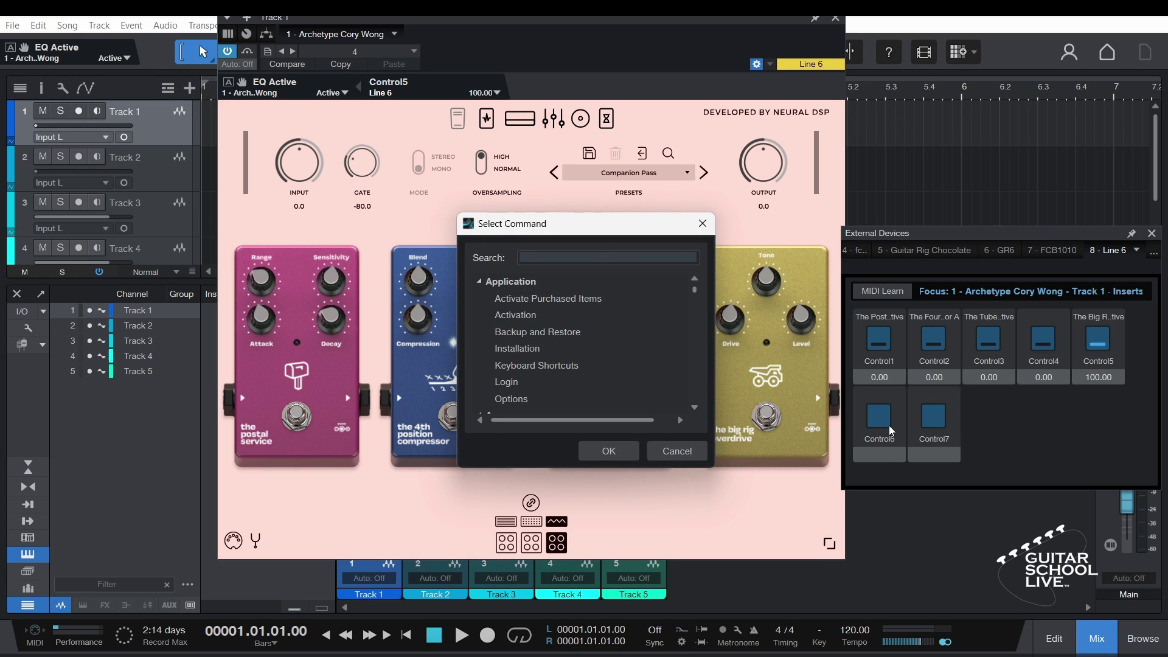
{"action": "type", "text": "pres"}
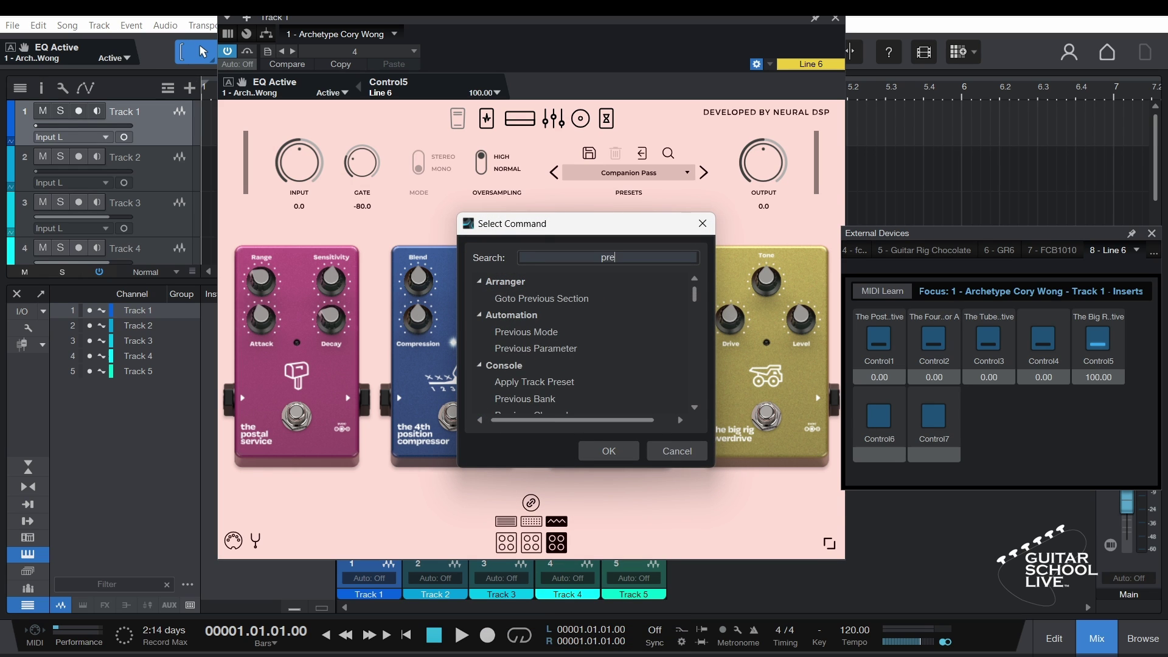